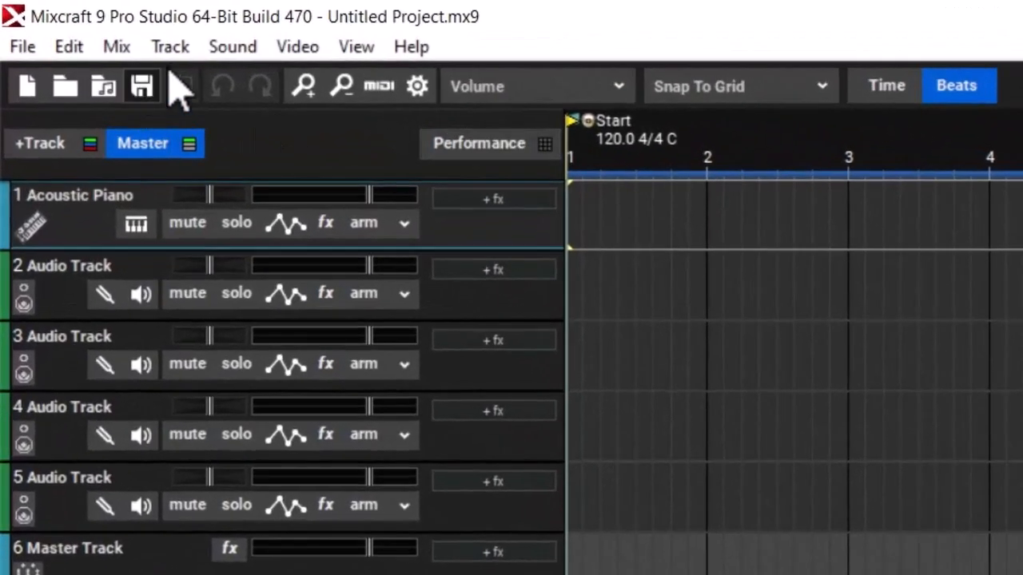
Add a virtual instrument track and move it directly below the first Acoustic Piano track.
left_click(176, 56)
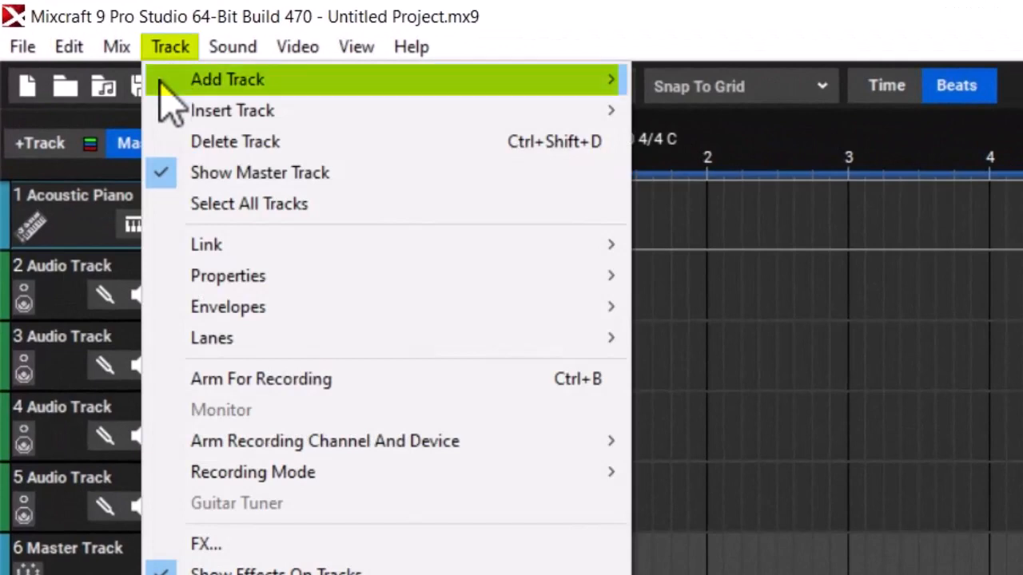
mouse_move(163, 86)
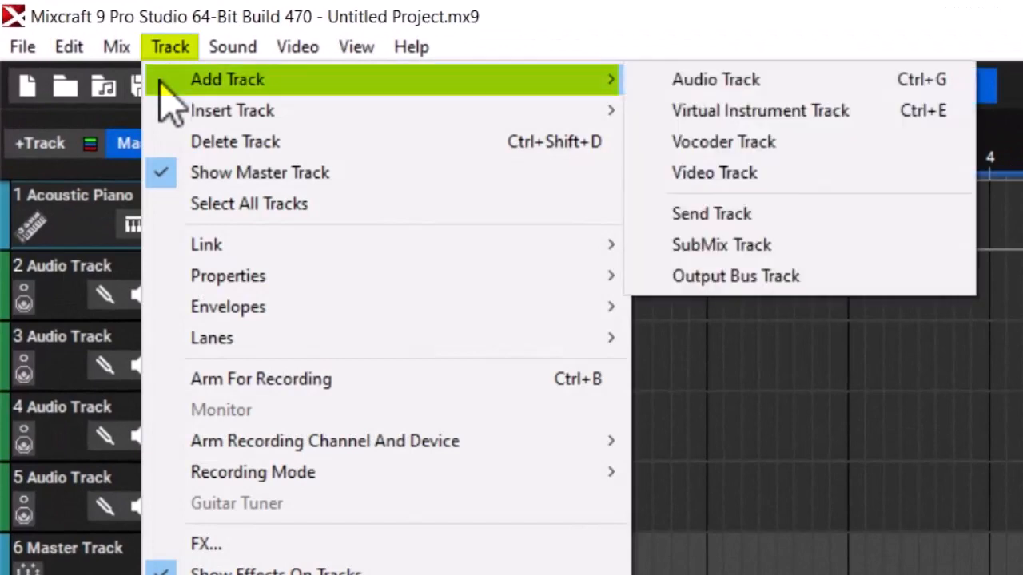
left_click(641, 111)
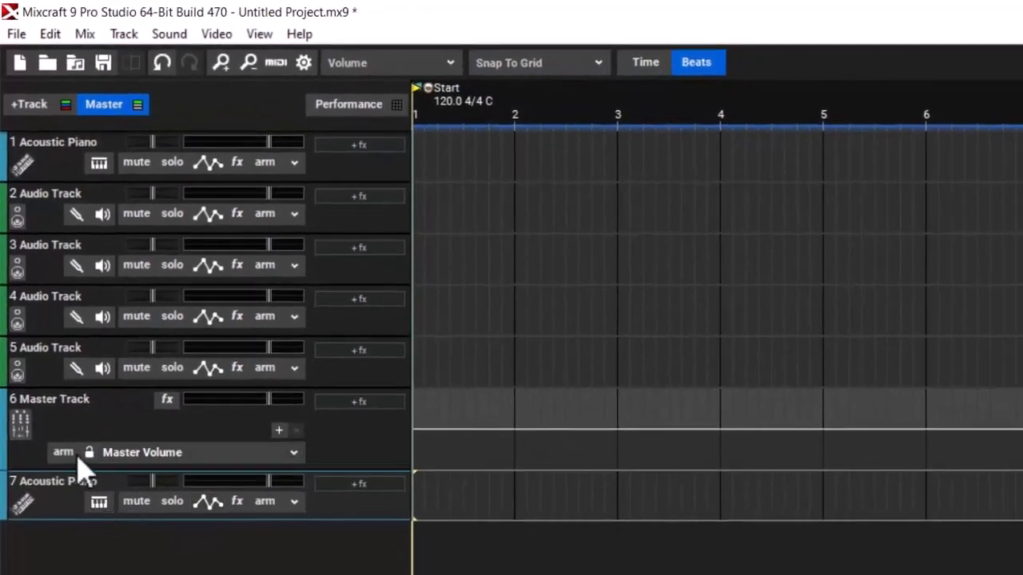
left_click_drag(83, 468, 112, 239)
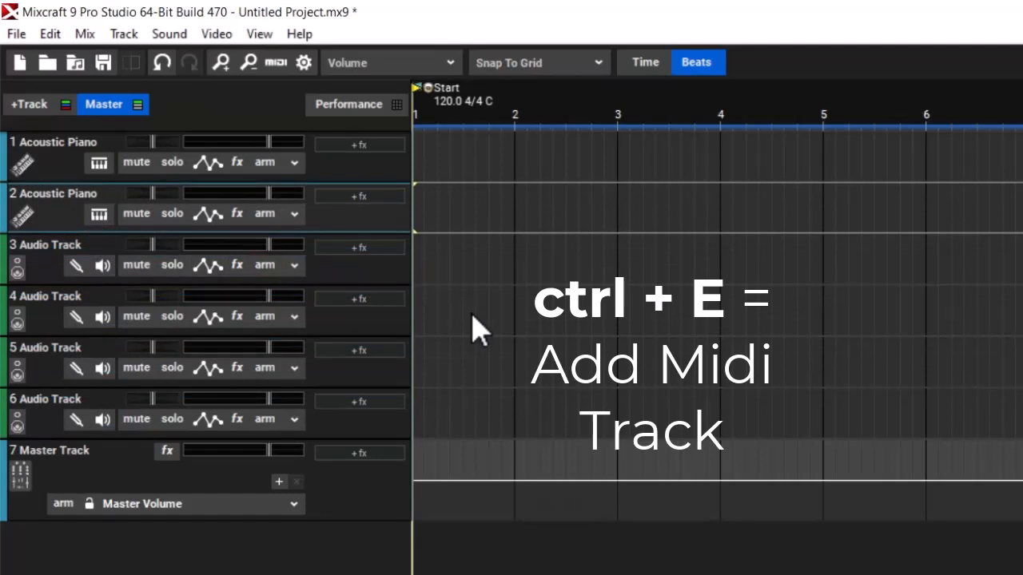
left_click_drag(96, 215, 221, 277)
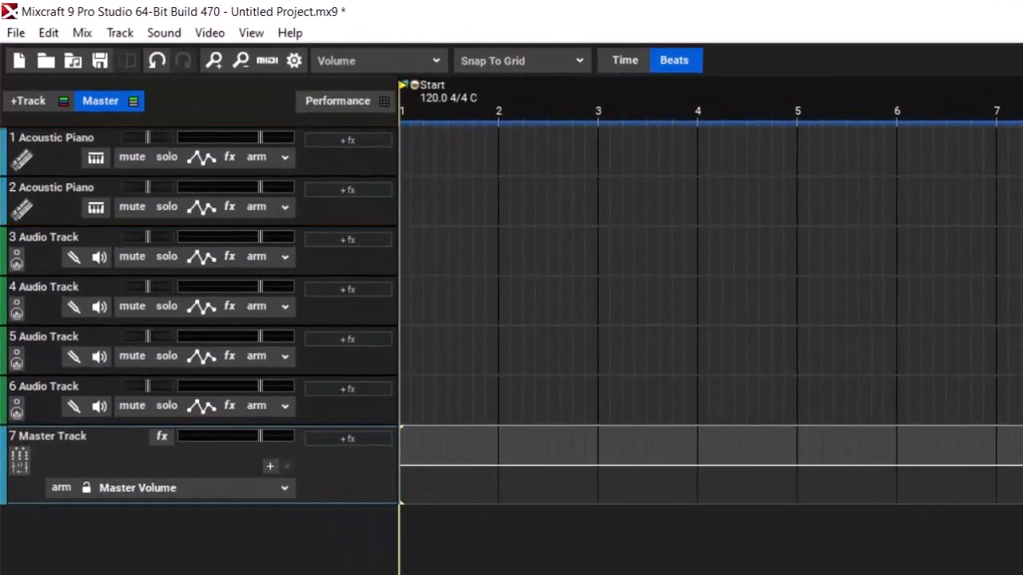
Create a clip at 1:2:500 on the first Acoustic Piano track, opening its piano roll, and audition keys such as D4.
double_click(441, 151)
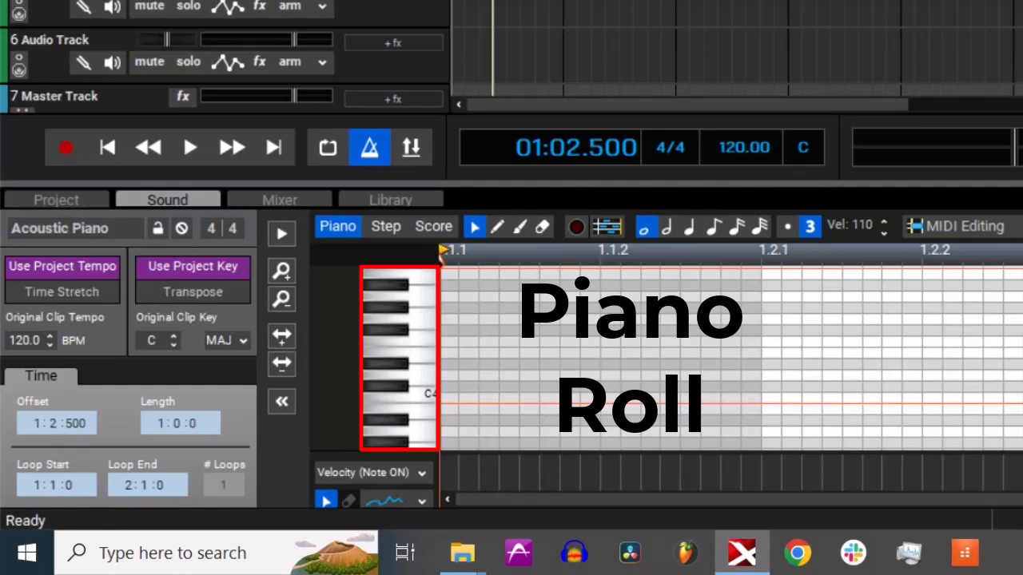
left_click(417, 348)
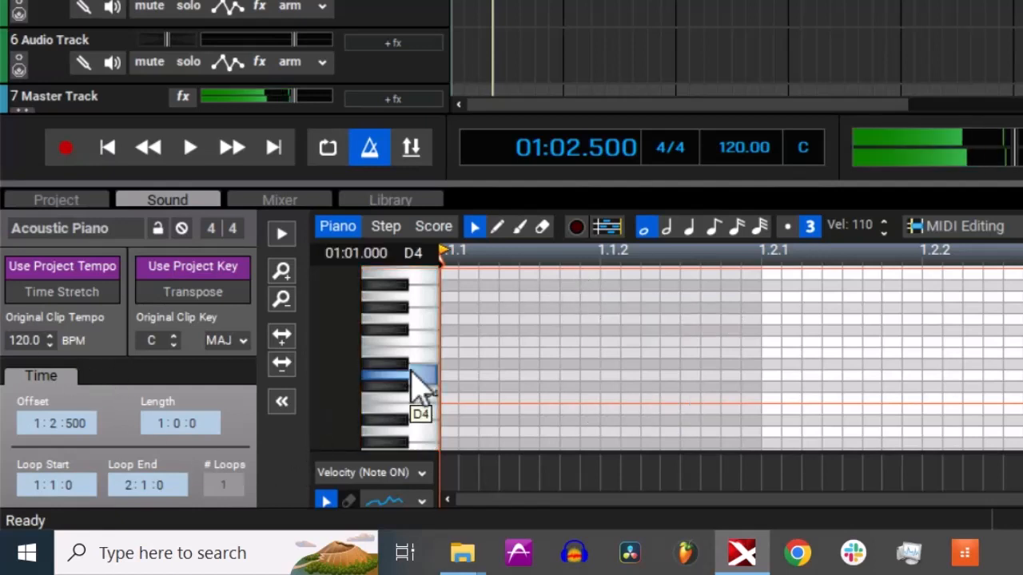
left_click(429, 328)
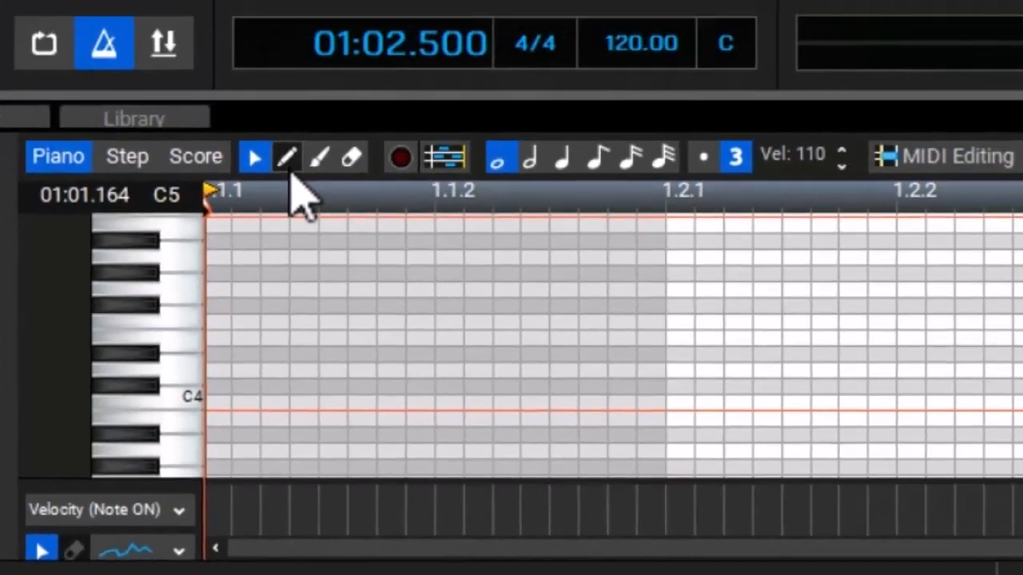
Draw an F4 note starting at 1.2.1 in the piano roll with the Pencil tool.
left_click(396, 59)
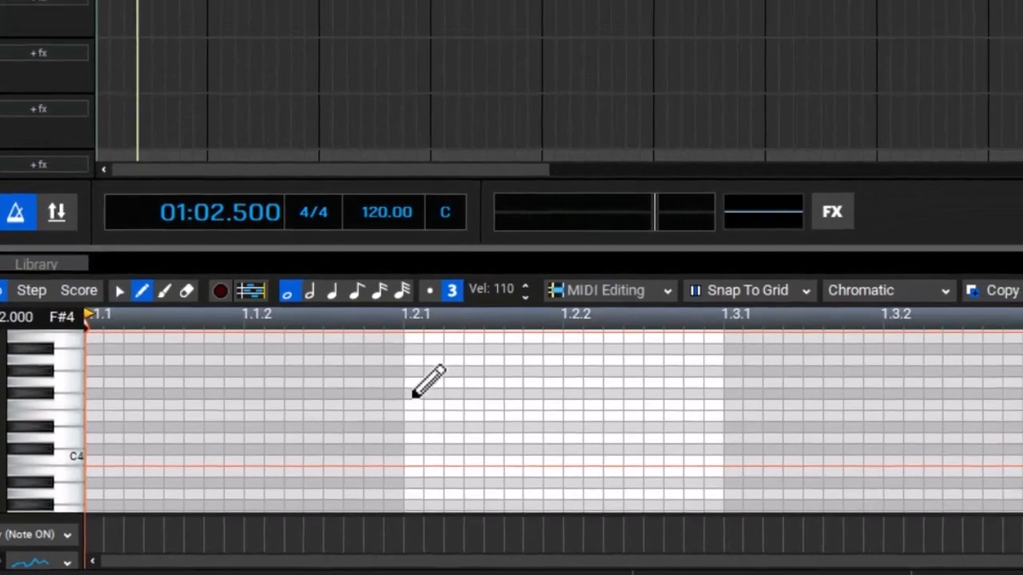
left_click(429, 388)
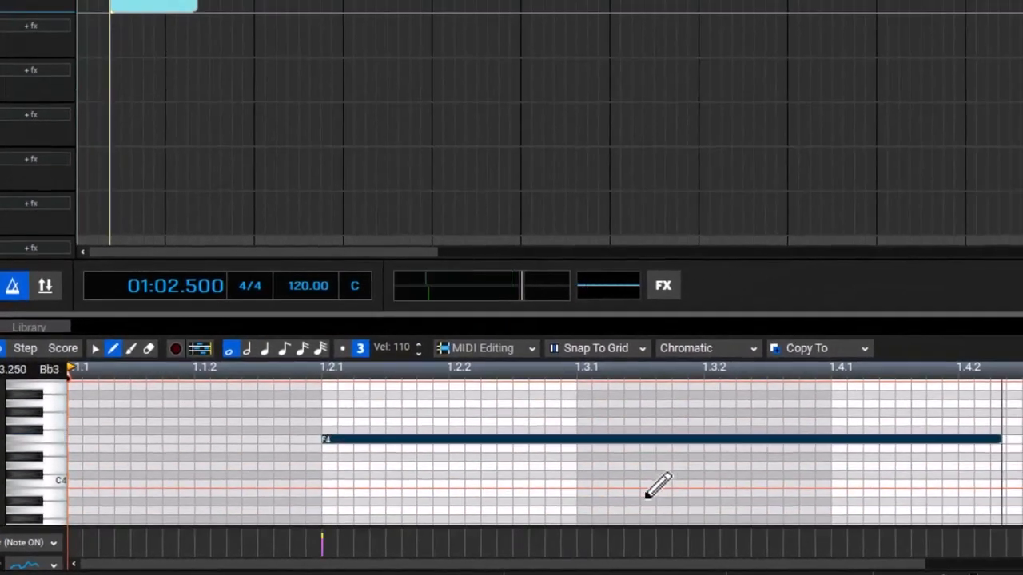
scroll(663, 497, "right", 1)
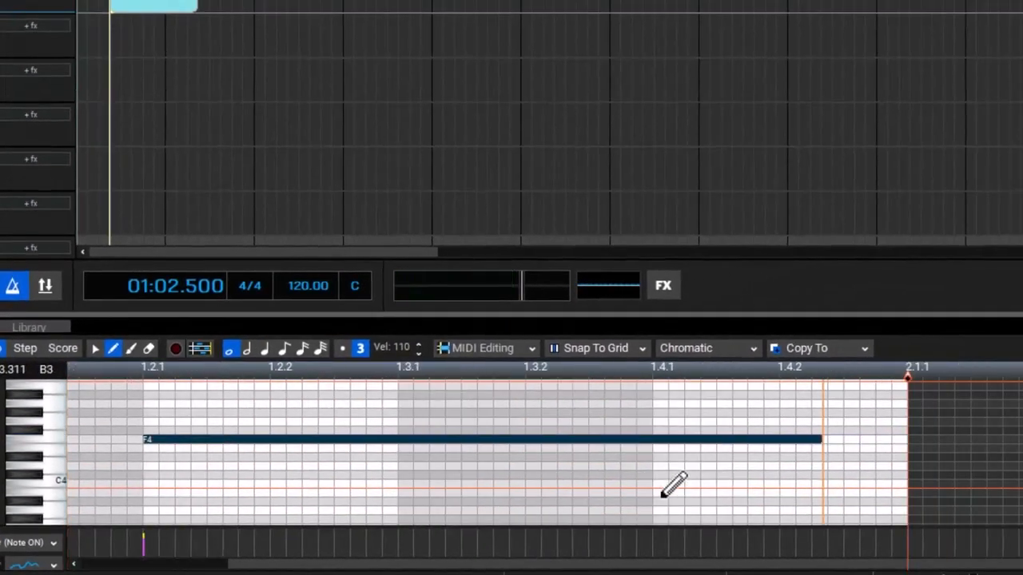
left_click(181, 438)
mouse_move(181, 439)
left_mouse_down()
mouse_move(181, 413)
mouse_move(181, 444)
left_mouse_up()
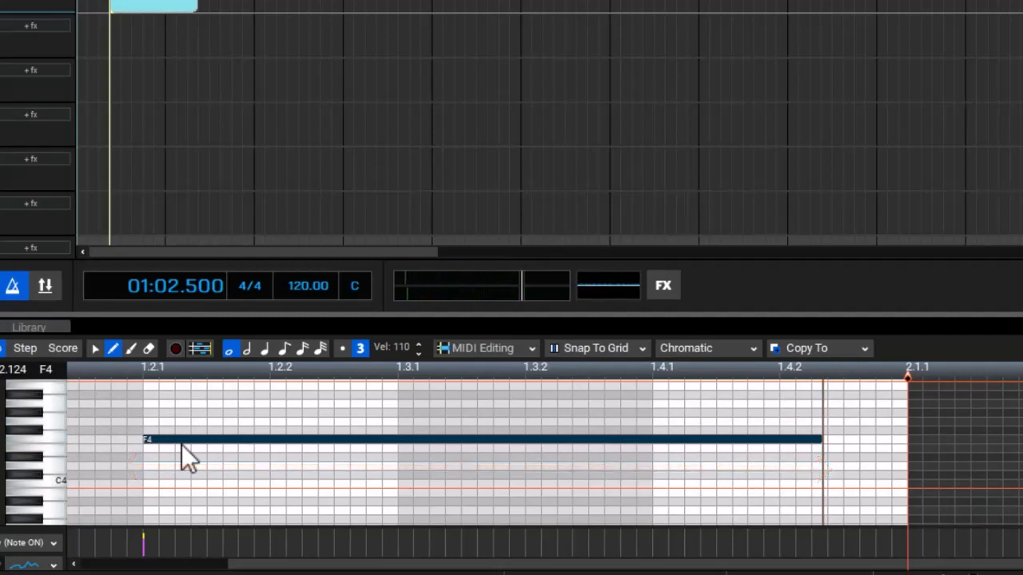
Extend the clip's end to nearly 2.3 and lengthen the F4 note to just past 2.3.
scroll(189, 429, "down", 2)
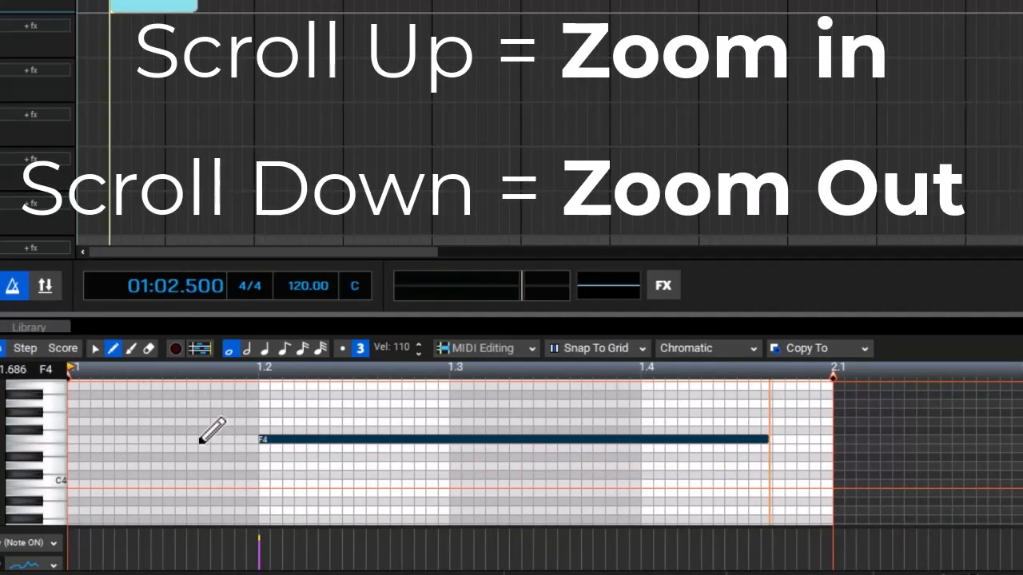
scroll(217, 446, "up", 2)
scroll(217, 447, "down", 3)
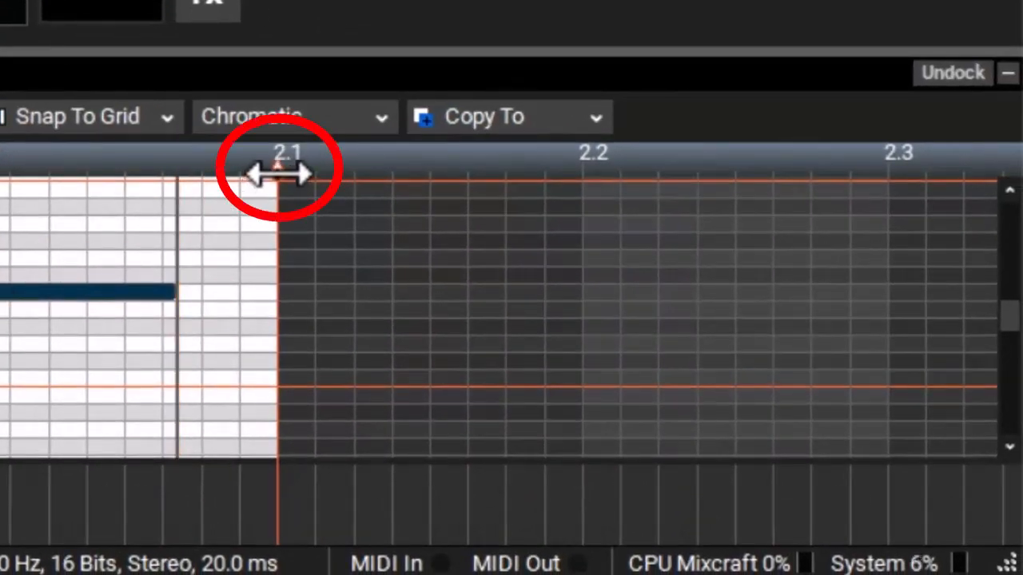
left_click_drag(278, 172, 812, 160)
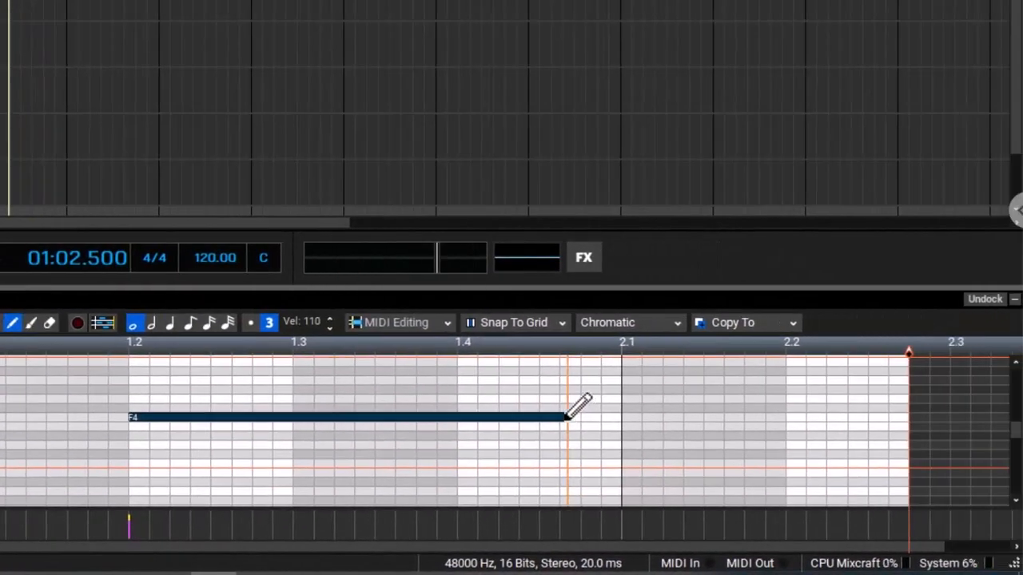
mouse_move(645, 419)
left_mouse_down()
mouse_move(902, 410)
mouse_move(968, 427)
left_mouse_up()
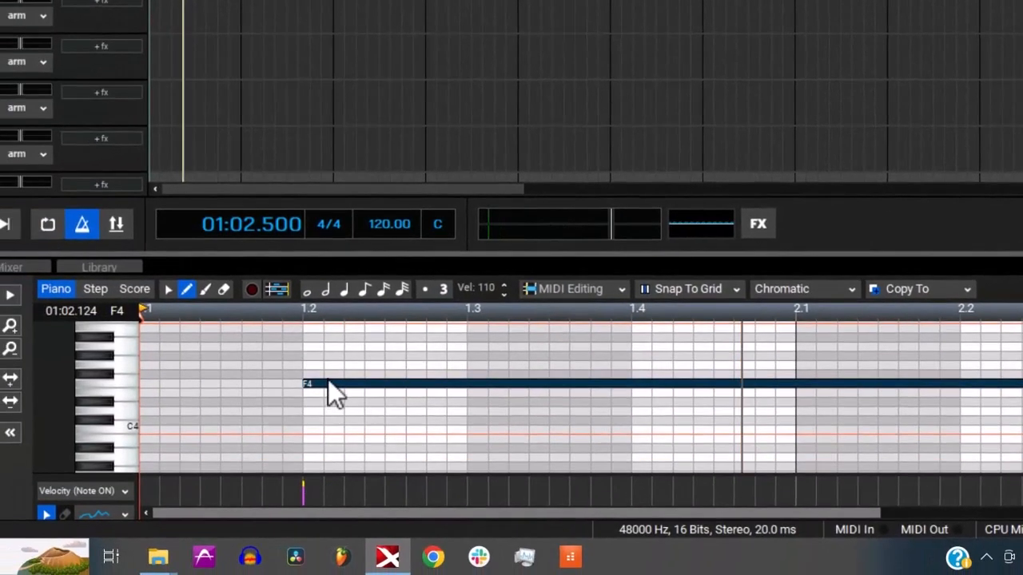
Paste two copies of the F4 note end to end, beginning where the original ends just past 2.3.
scroll(911, 398, "down", 2)
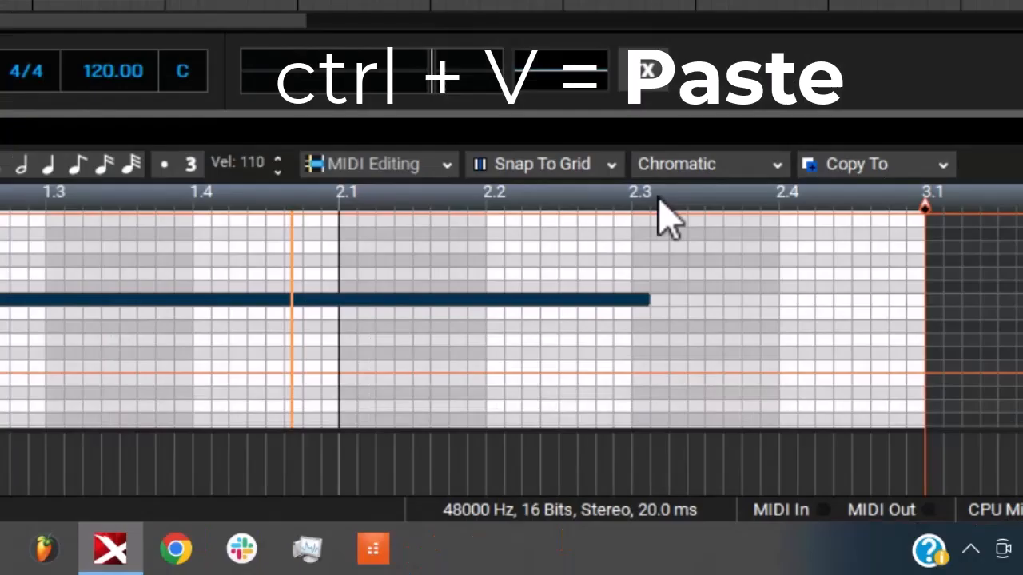
left_click(770, 314)
key("ctrl+v")
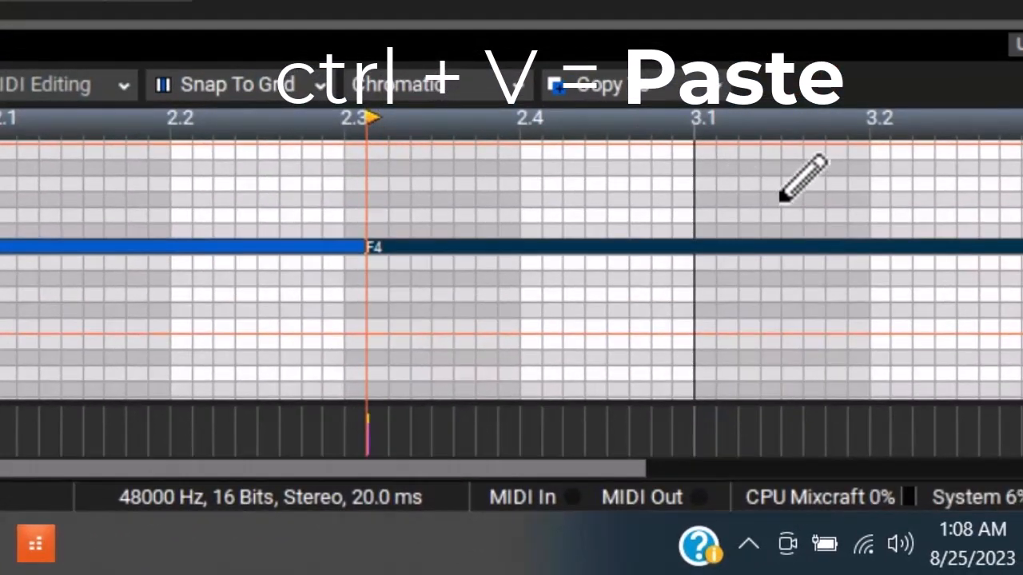
scroll(781, 200, "down", 1)
left_click(700, 131)
key("ctrl+v")
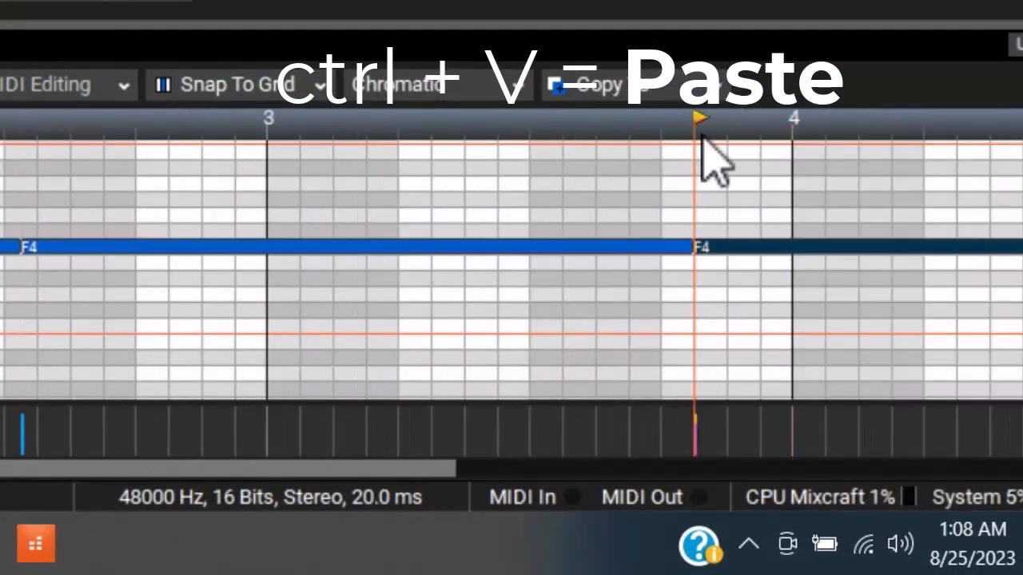
Move the last pasted F4 note so that it starts at bar 4.
scroll(607, 308, "down", 2)
scroll(605, 284, "down", 1)
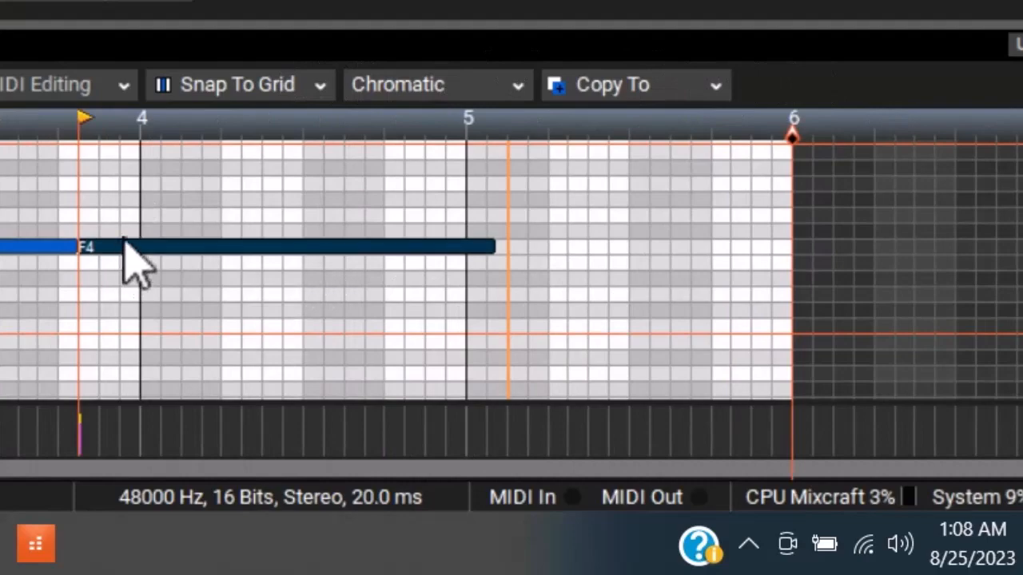
mouse_move(116, 245)
left_mouse_down()
mouse_move(214, 242)
mouse_move(181, 242)
left_mouse_up()
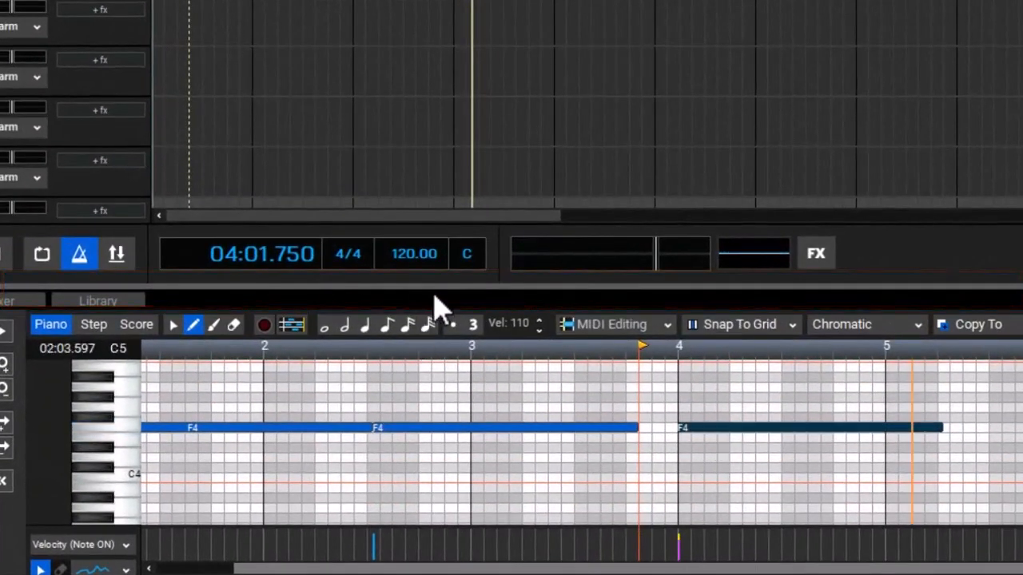
Enlarge the piano roll area by raising its upper border.
left_click_drag(434, 286, 429, 143)
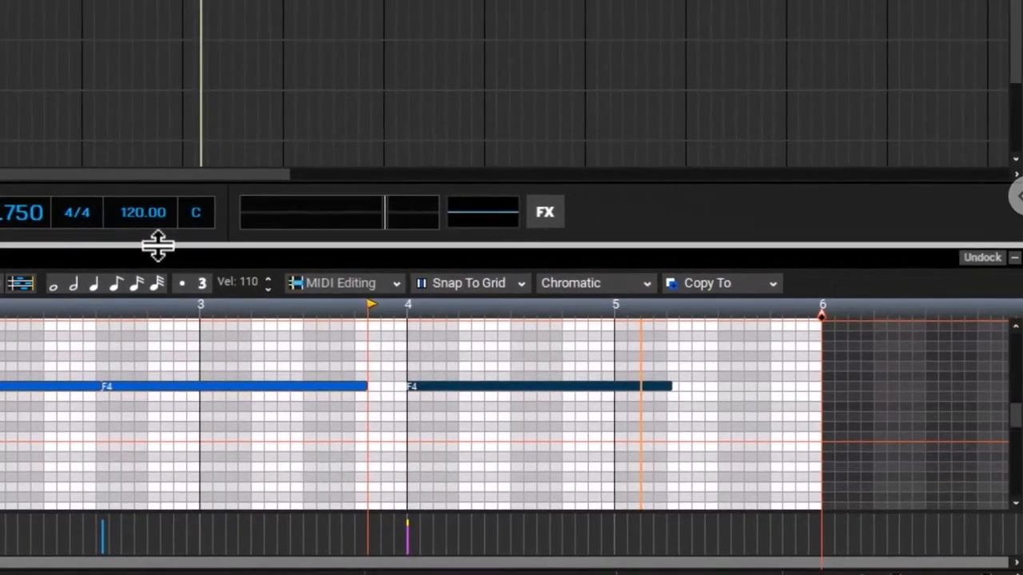
left_click_drag(158, 245, 155, 219)
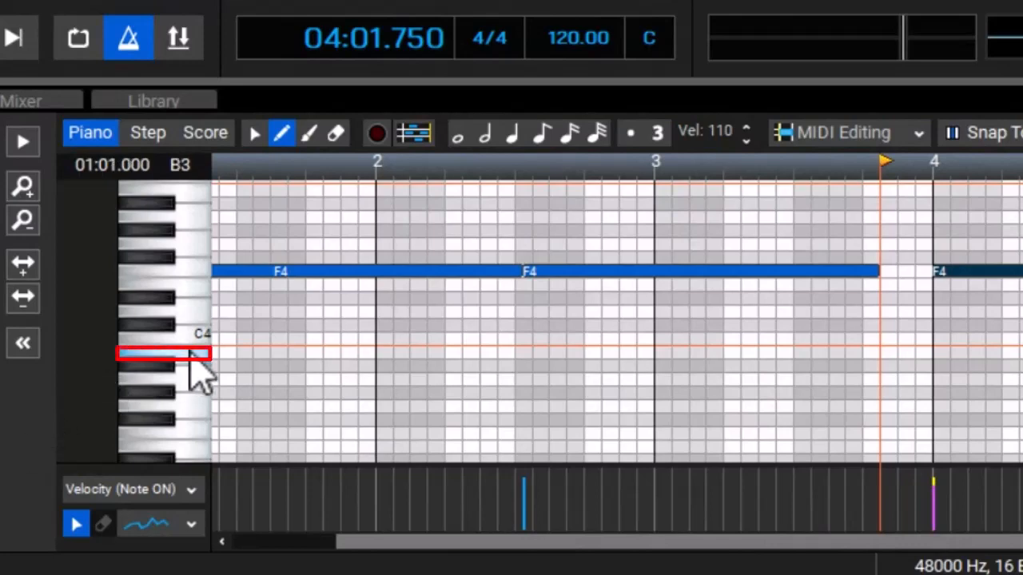
Draw a B3 note starting before bar 2, and move the F4 note at bar 4 down in pitch.
left_click(191, 354)
left_click(230, 352)
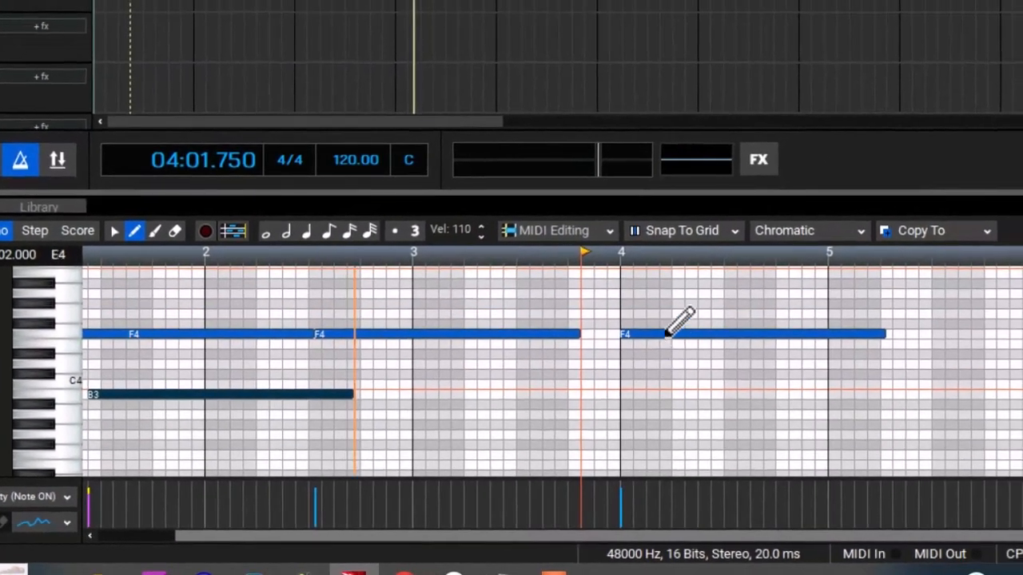
left_click_drag(675, 334, 670, 400)
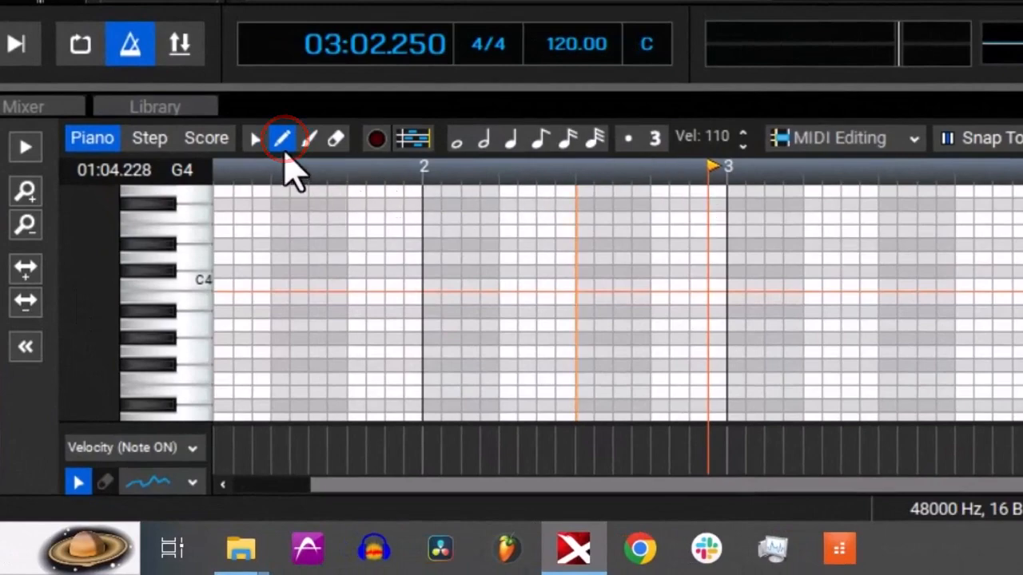
Draw a note at the start of bar 2, pitch it at Eb4 and shorten it to half a bar.
left_click(428, 258)
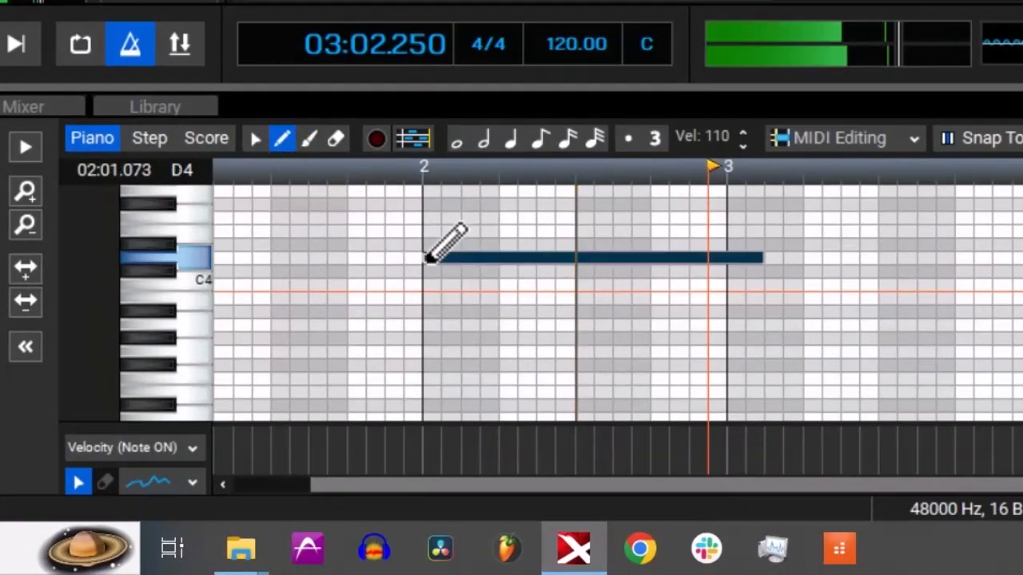
left_click_drag(428, 258, 429, 243)
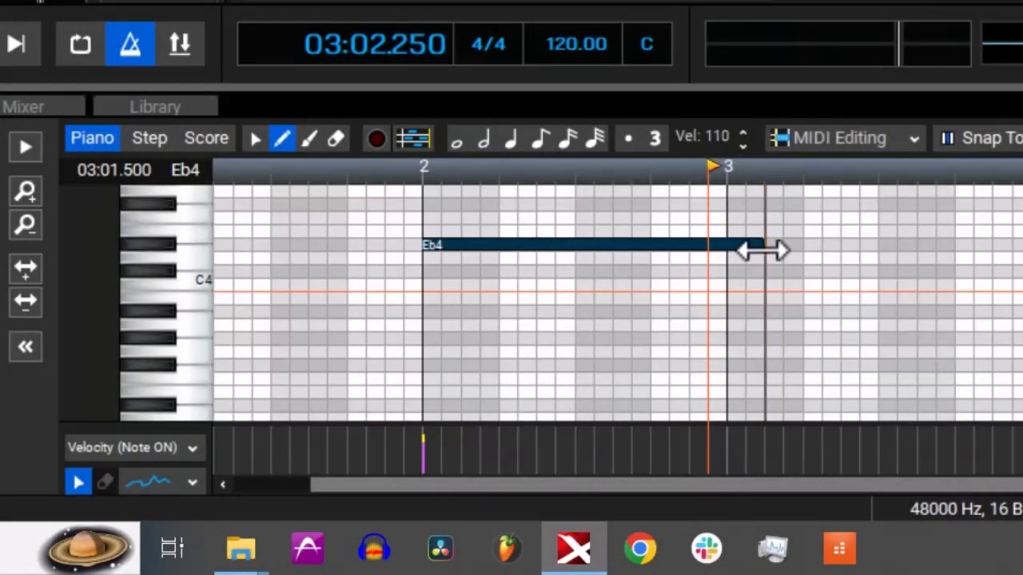
left_click_drag(763, 250, 572, 256)
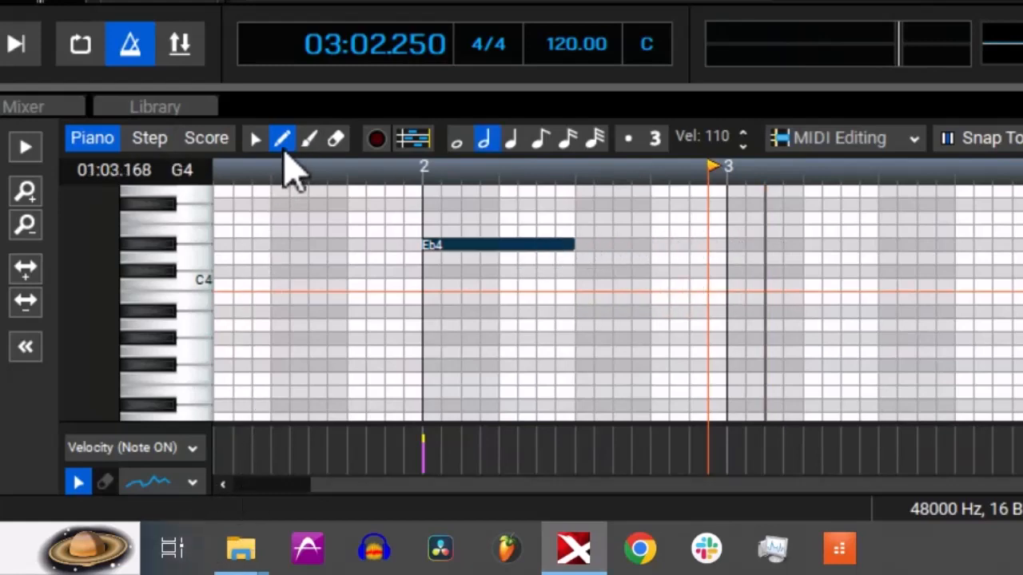
Add half-bar notes continuing the melody: D4 in mid bar 2, C4 at bar 3 and Bb3 in mid bar 3.
left_click(579, 257)
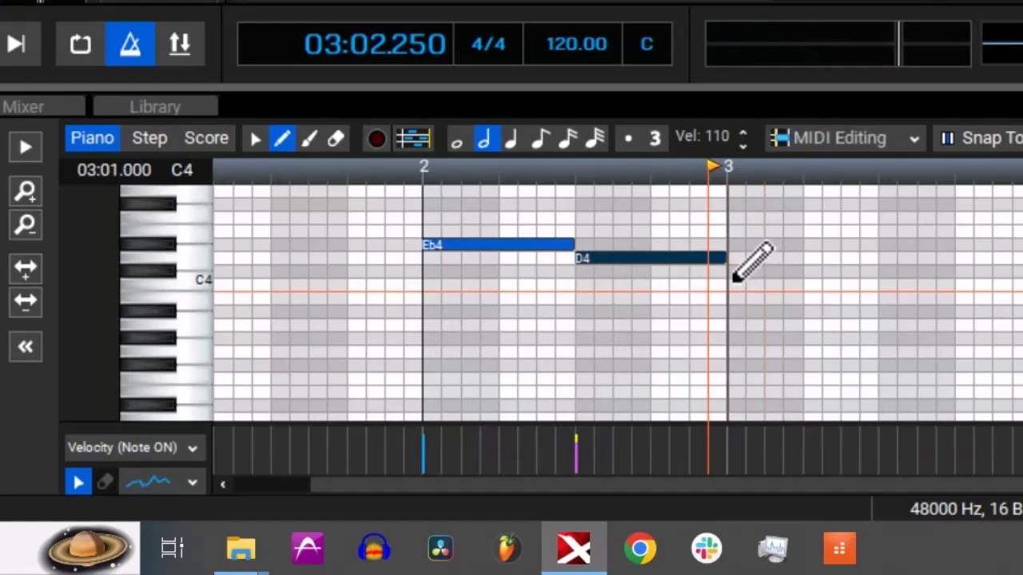
left_click(731, 285)
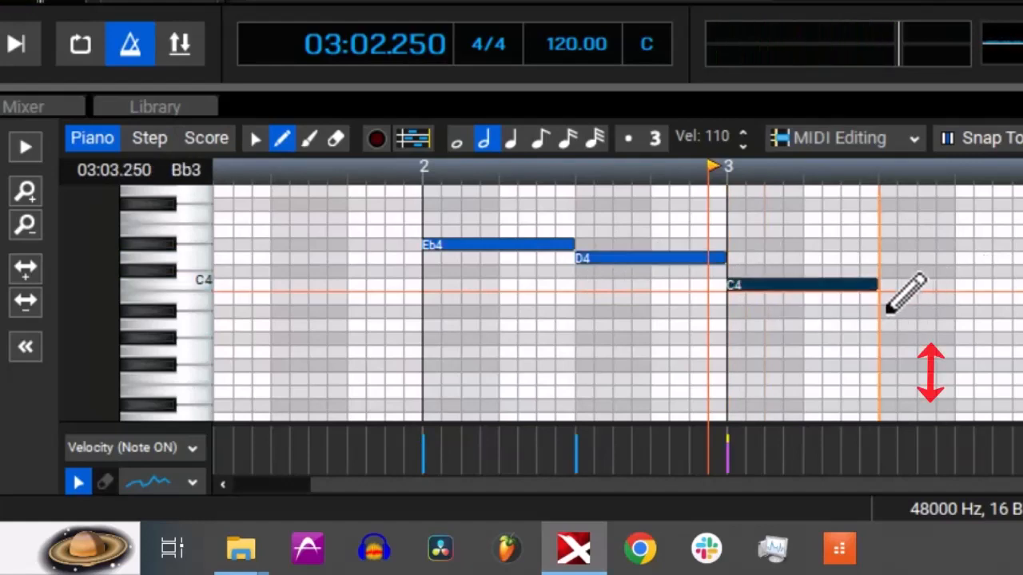
left_click(883, 298)
mouse_move(884, 299)
left_mouse_down()
mouse_move(883, 232)
mouse_move(884, 311)
left_mouse_up()
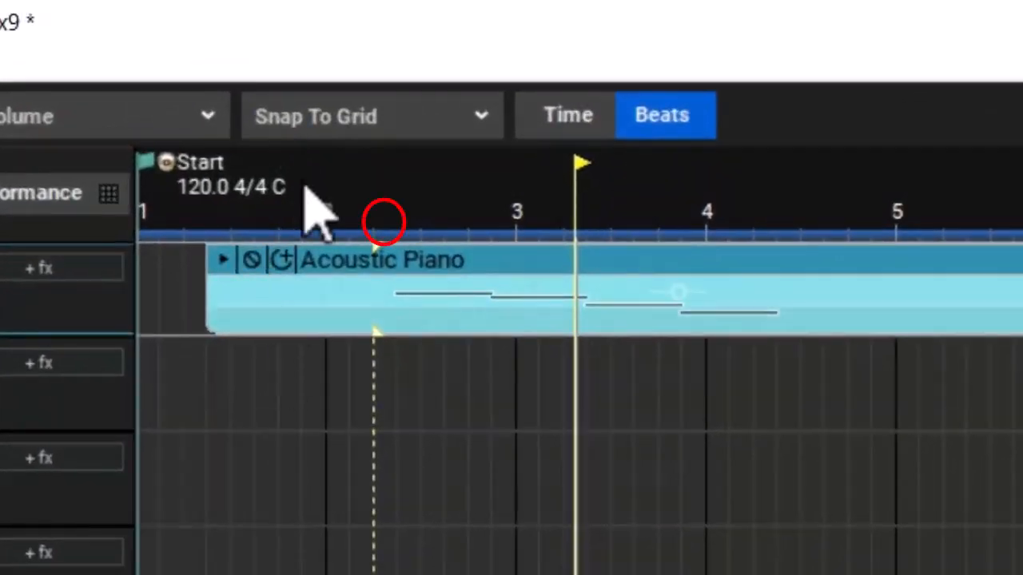
Play back the Acoustic Piano clip from just before its first note, then replay it and stop.
left_click(385, 225)
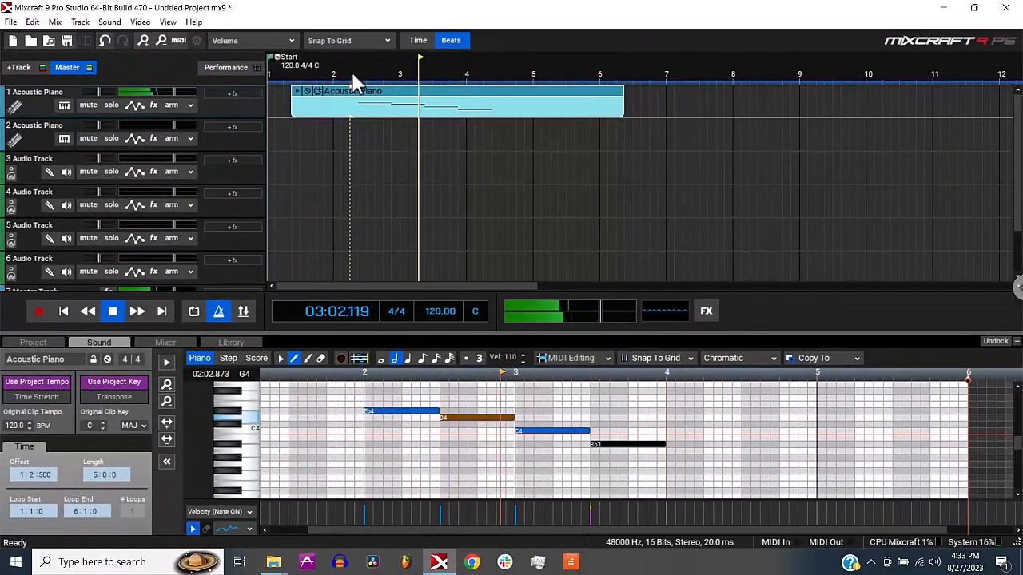
key("space")
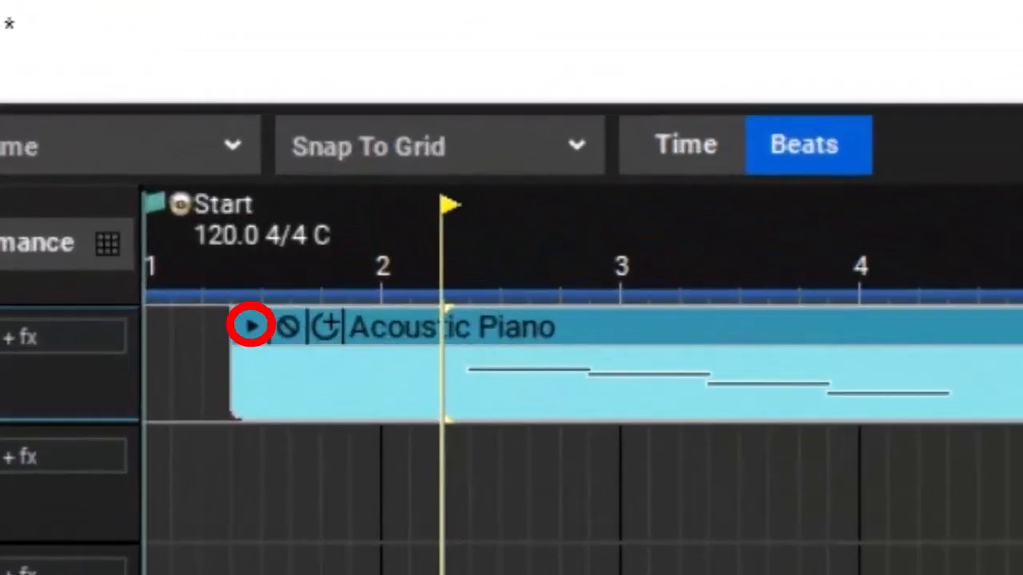
key("space")
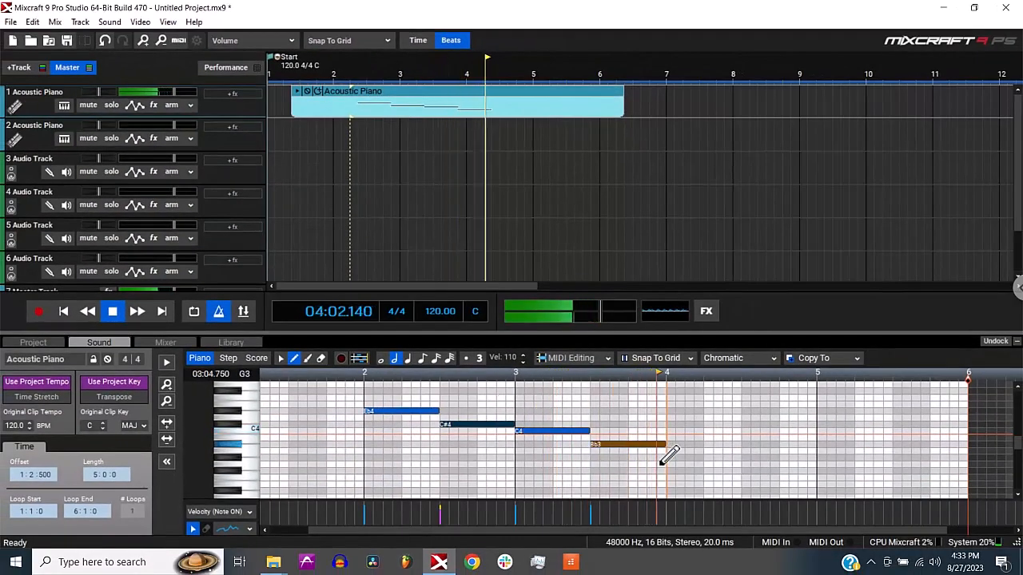
key("space")
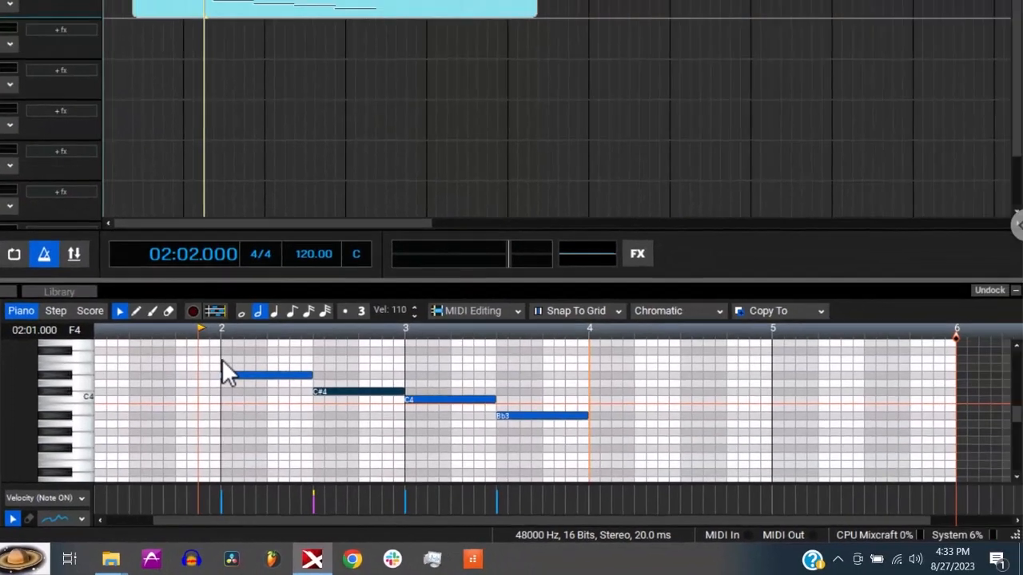
Copy the four-note melody spanning bars 2 and 3 and paste it at the start of bar 4.
left_click_drag(396, 306, 497, 344)
left_click_drag(302, 388, 590, 437)
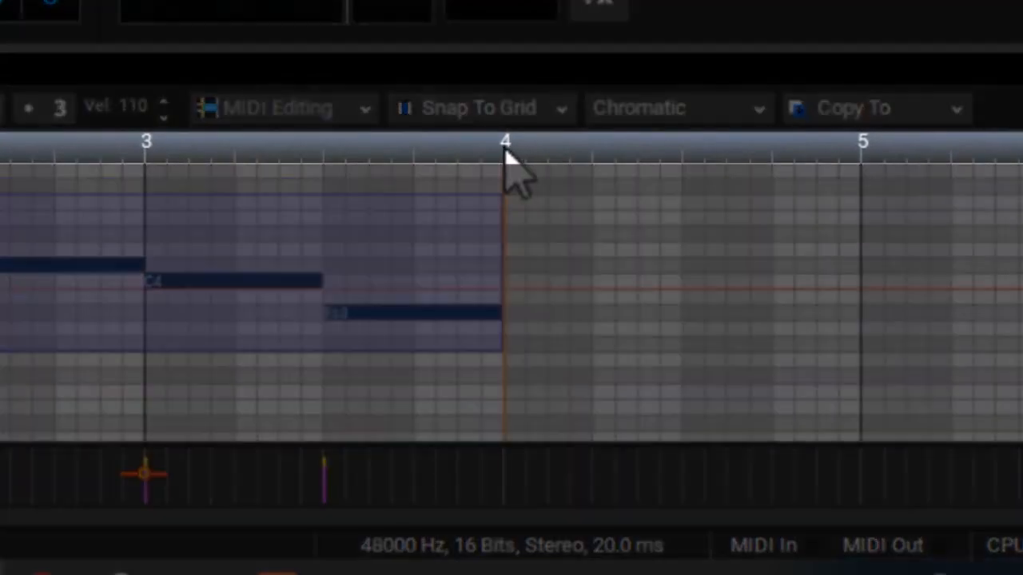
left_click(505, 146)
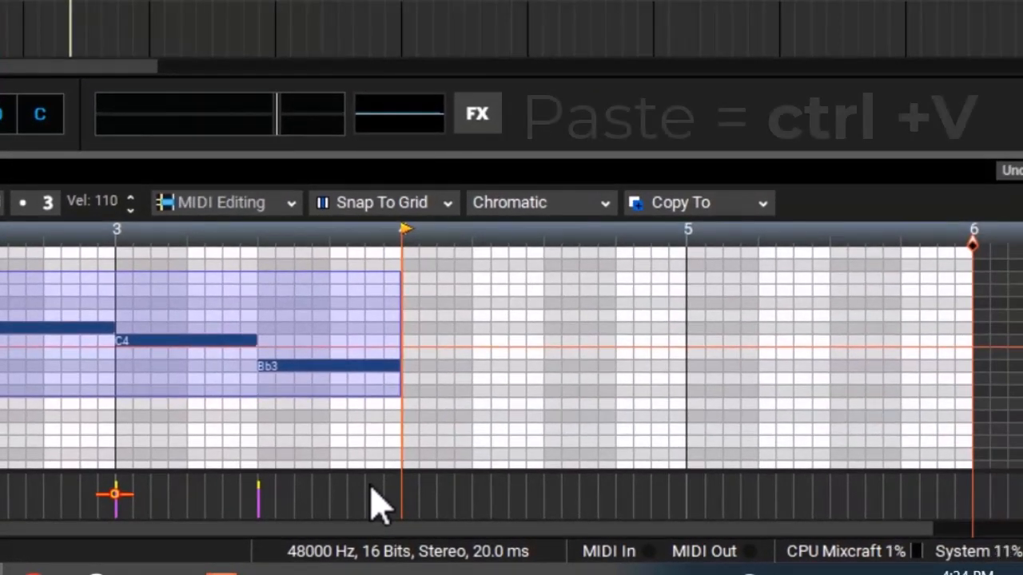
key("ctrl+v")
Paste four more copies of the melody back to back, starting at bars 6, 8, 10 and 12.
left_click_drag(349, 529, 779, 571)
key("ctrl+v")
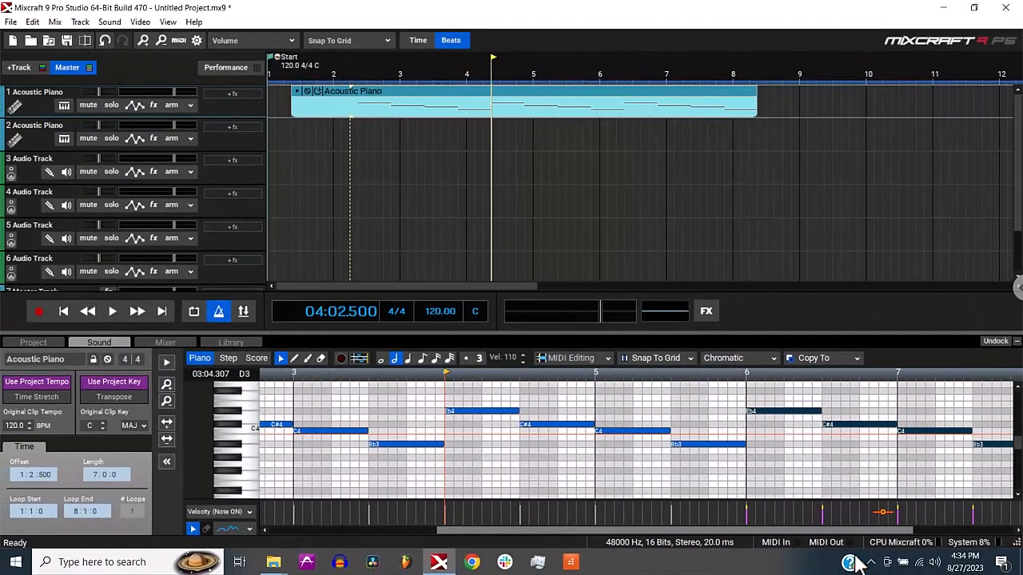
left_click_drag(859, 563, 879, 566)
key("ctrl+v")
left_click_drag(773, 543, 903, 550)
key("ctrl+v")
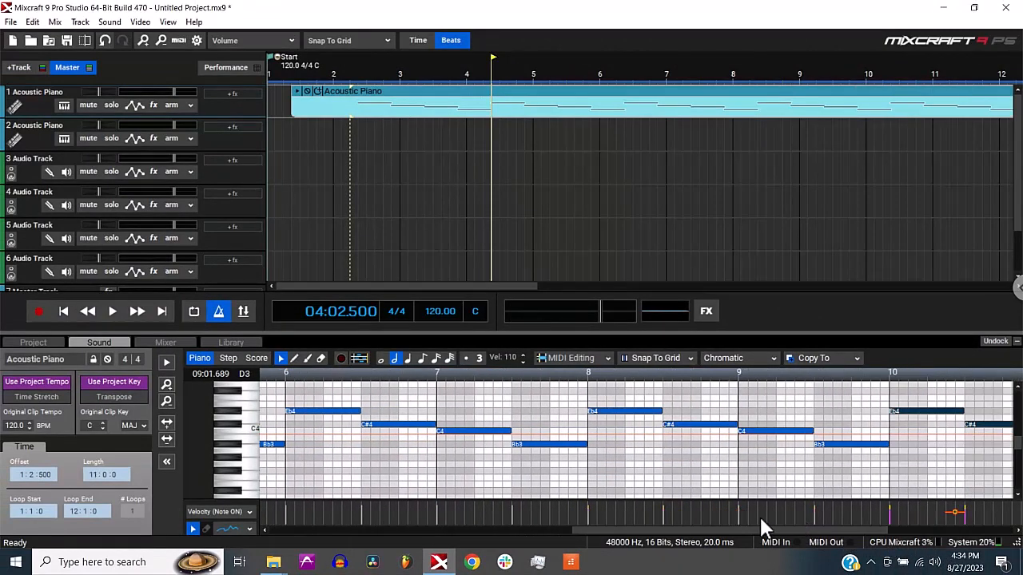
left_click_drag(749, 529, 858, 550)
key("ctrl+v")
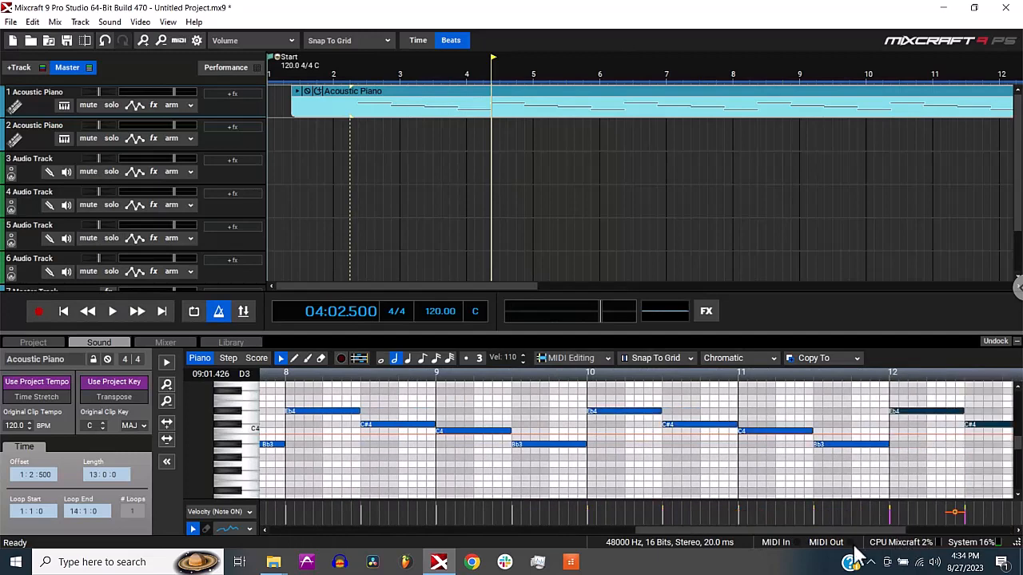
Increase the height of all tracks.
left_click(168, 22)
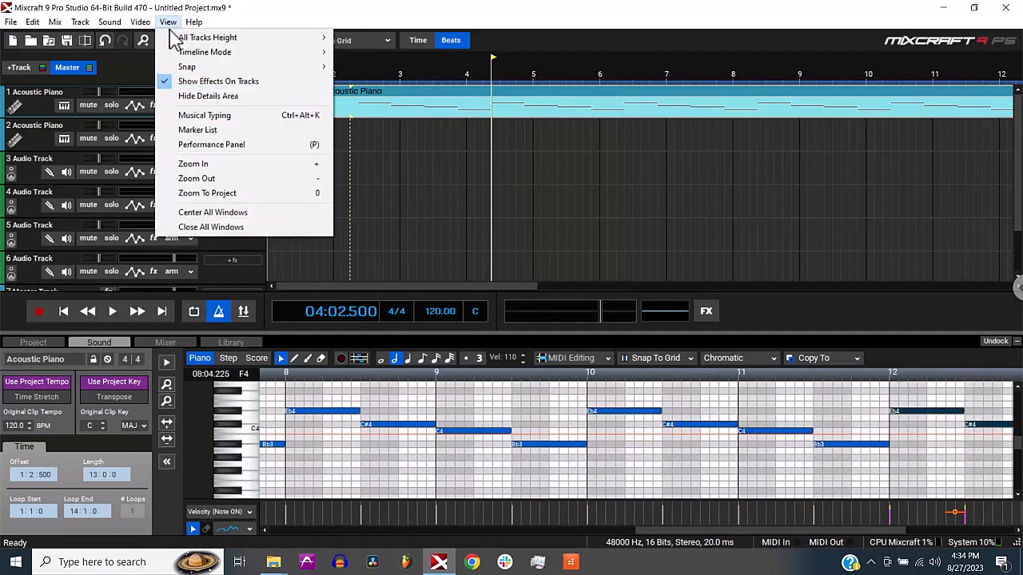
mouse_move(178, 38)
left_click(346, 69)
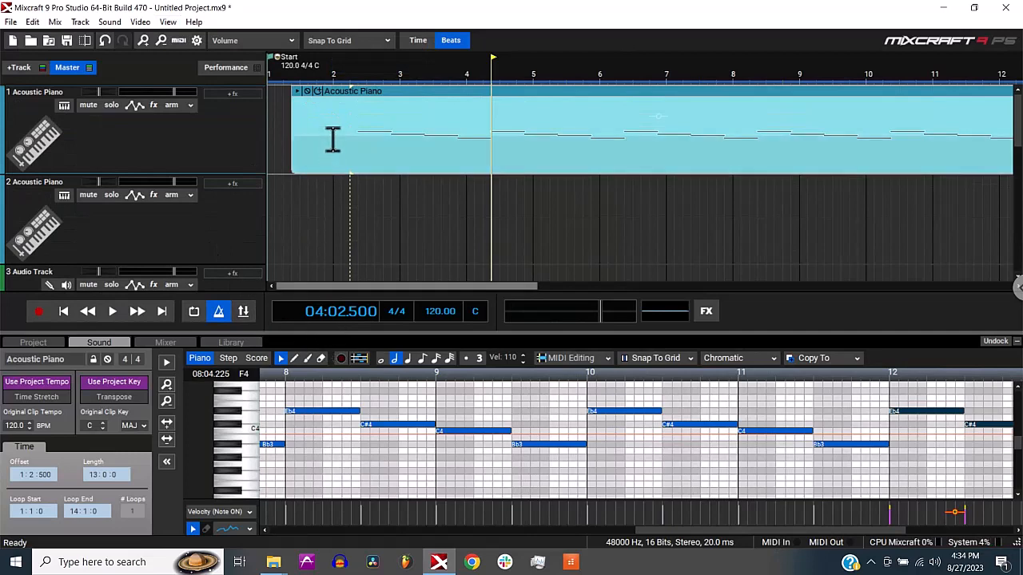
Play back the Acoustic Piano clip from 02:02.000, just before its first note, and stop.
left_click(350, 78)
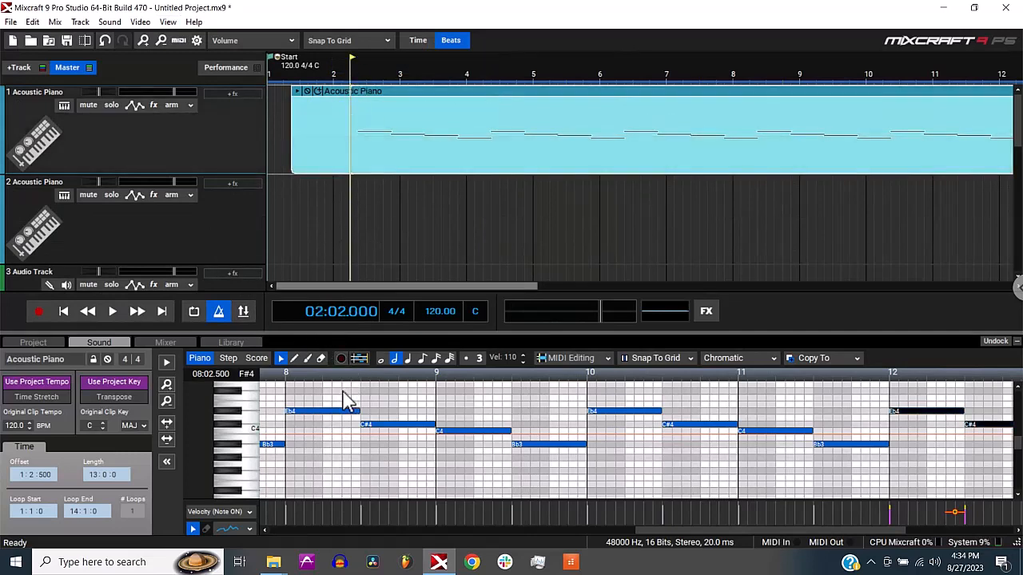
key("space")
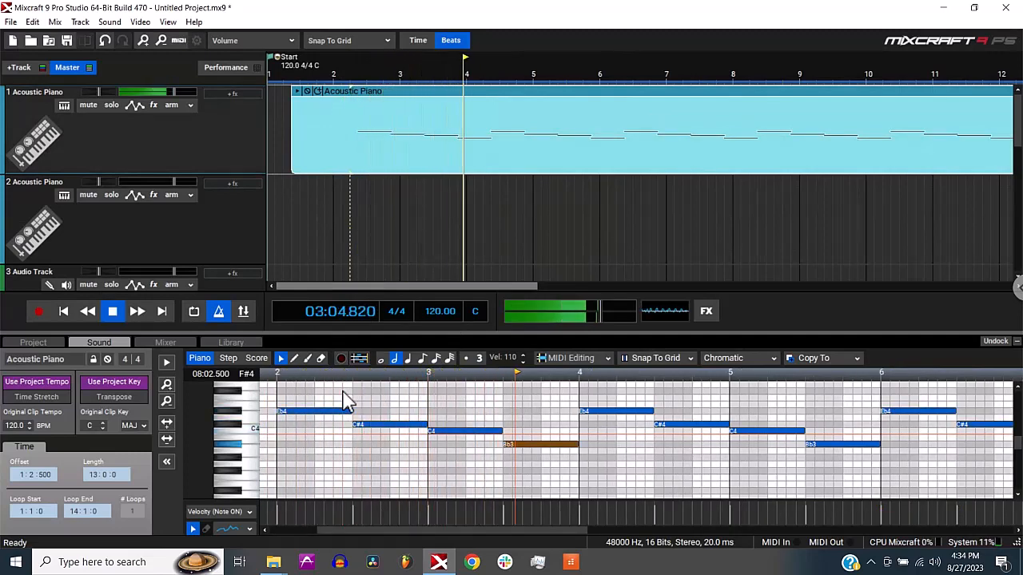
key("space")
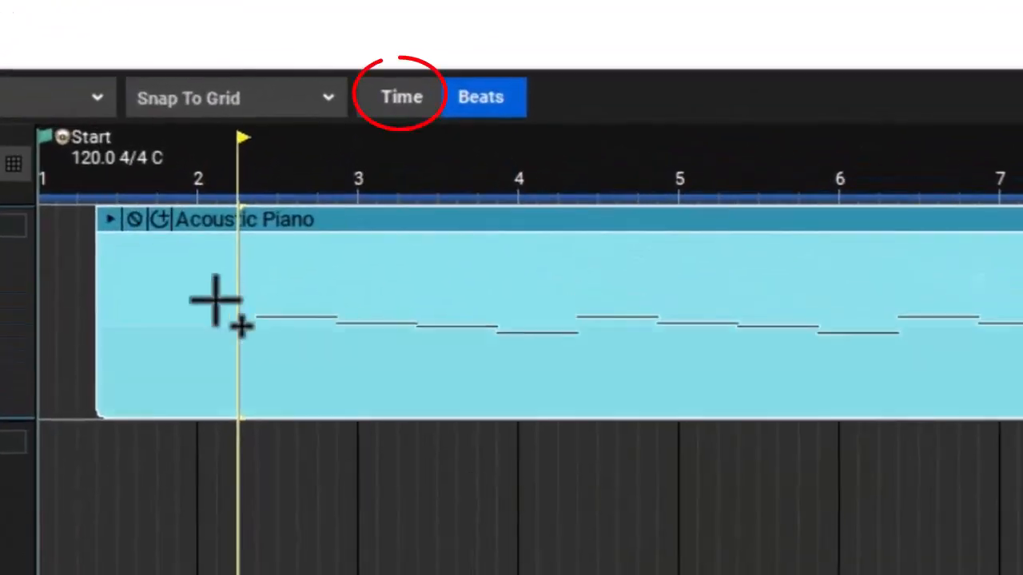
Switch the timeline from beats to time and examine the full duration of the Acoustic Piano clip.
left_click(409, 97)
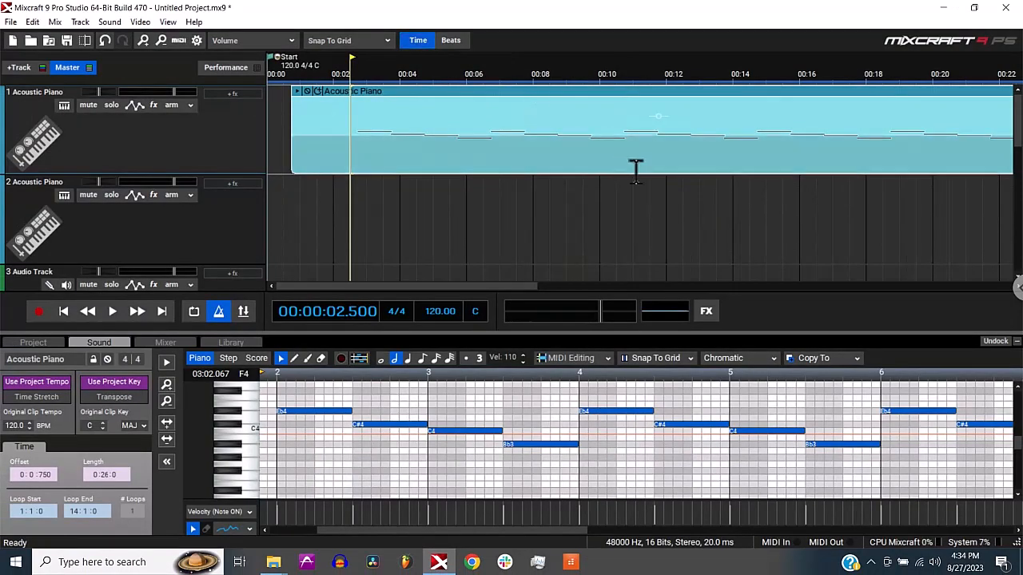
scroll(639, 176, "down", 1)
scroll(642, 180, "up", 1)
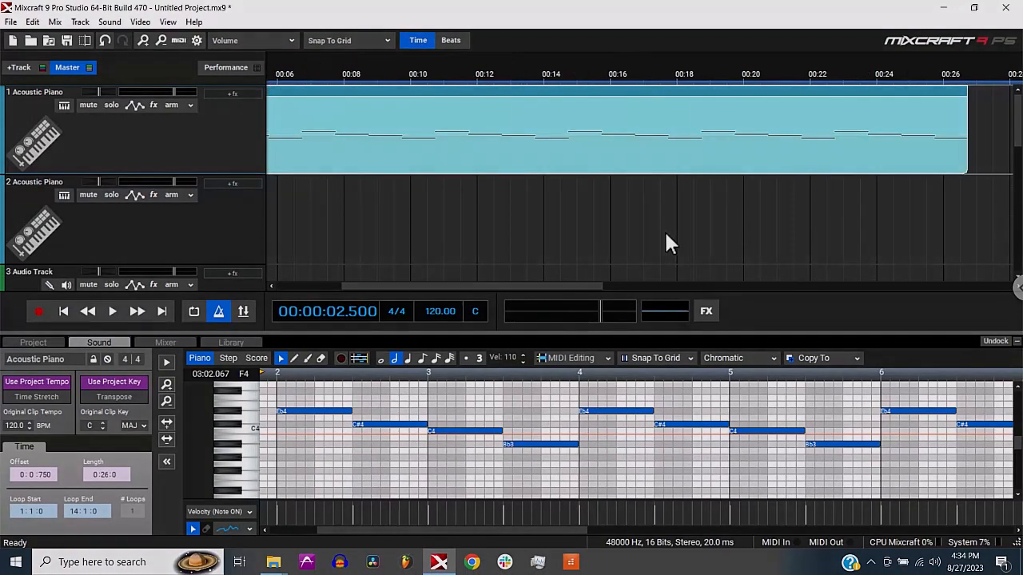
scroll(695, 254, "down", 1)
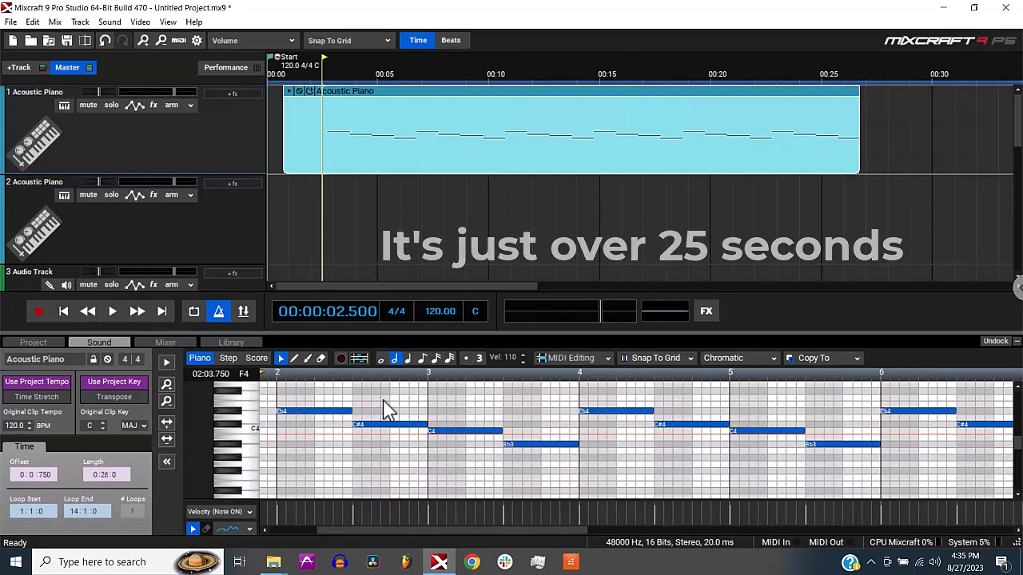
Copy all notes in the piano roll and paste them at the clip's end, at the start of bar 14.
key("space")
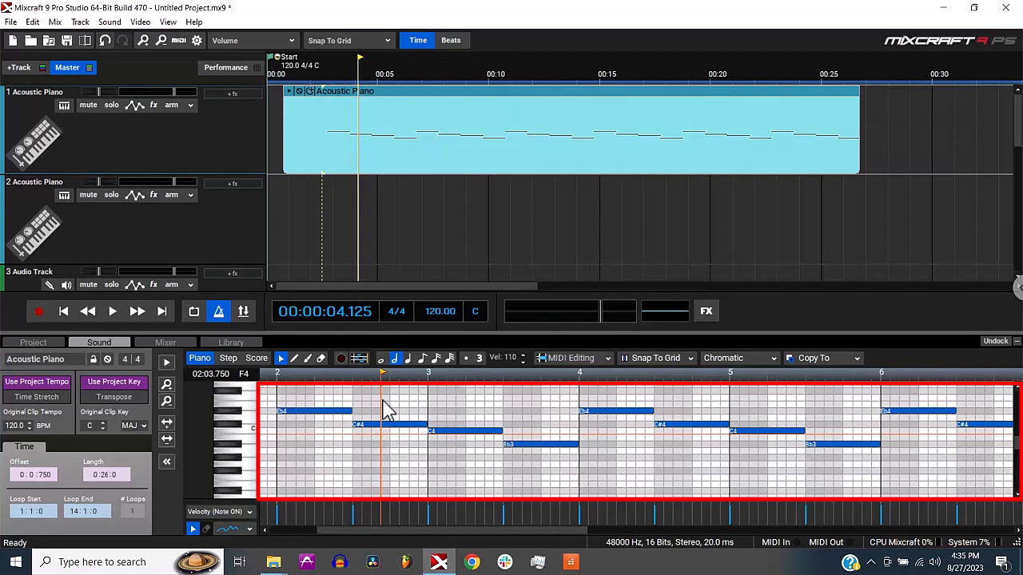
key("ctrl+a")
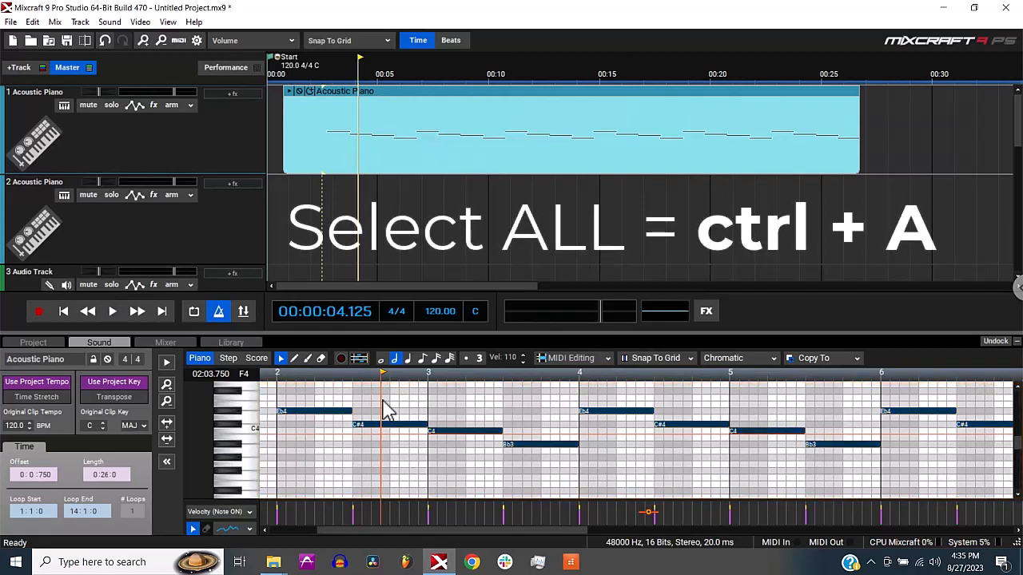
key("ctrl+c")
left_click_drag(431, 534, 903, 389)
left_click(889, 389)
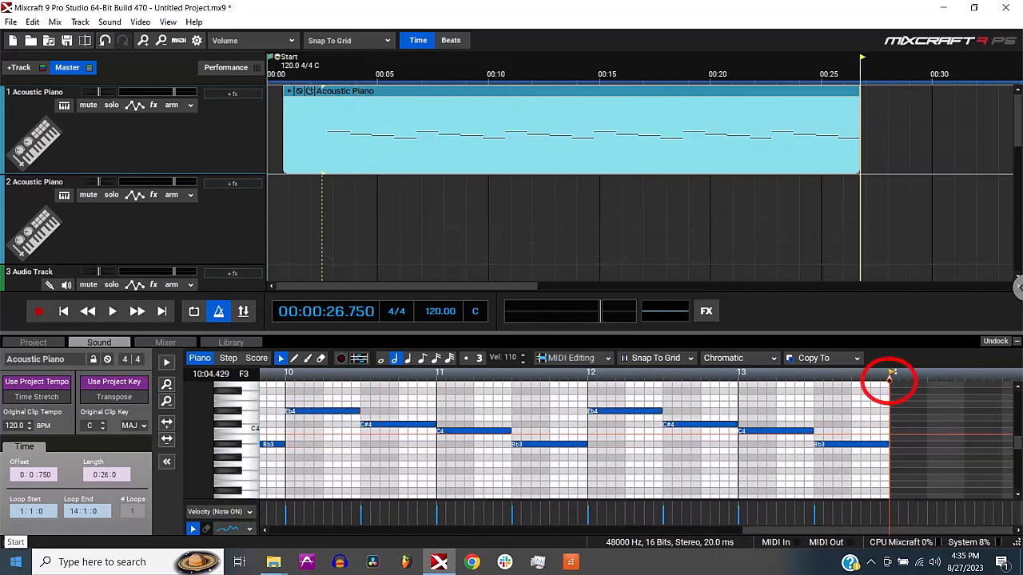
key("ctrl+v")
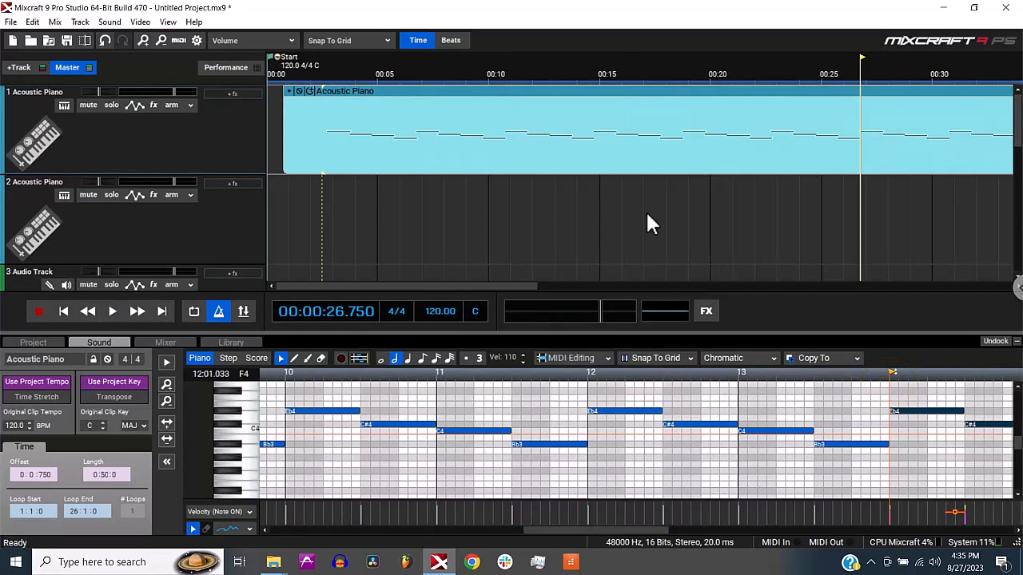
Paste the copied notes two more times at the end of the extended clip.
scroll(660, 200, "down", 3)
key("ctrl+v")
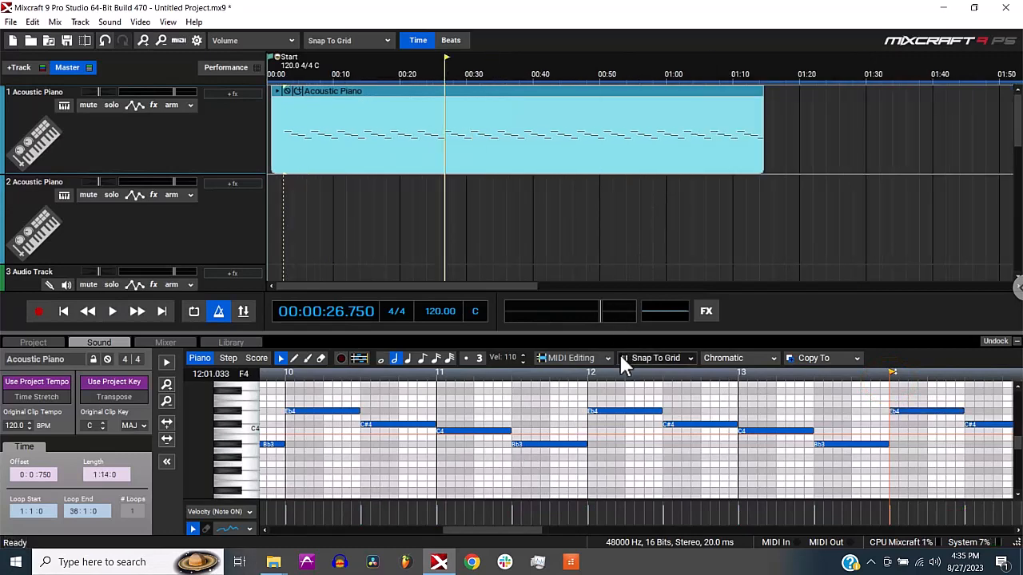
key("ctrl+v")
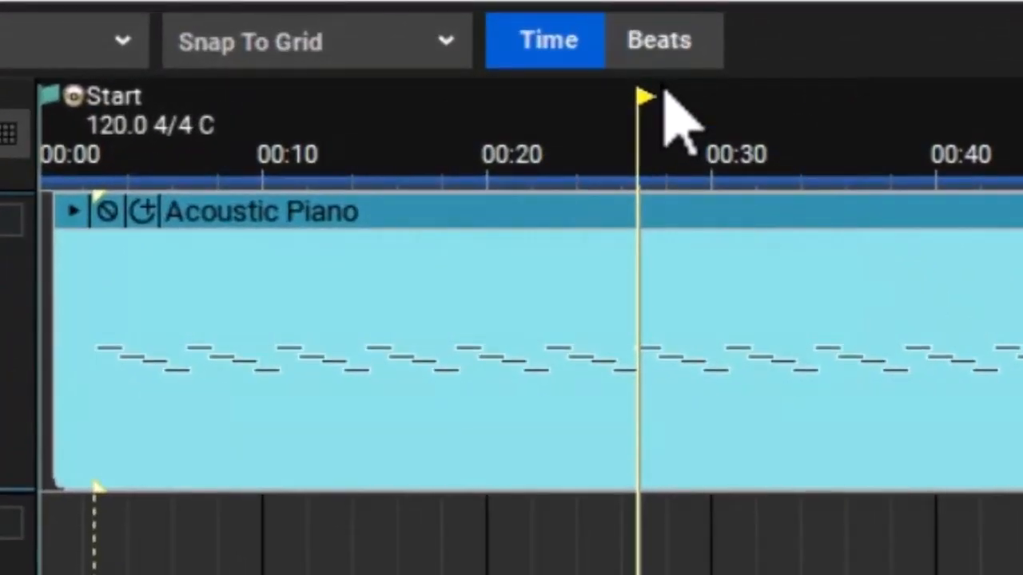
Turn timeline snapping off and switch the timeline to beats.
left_click(470, 67)
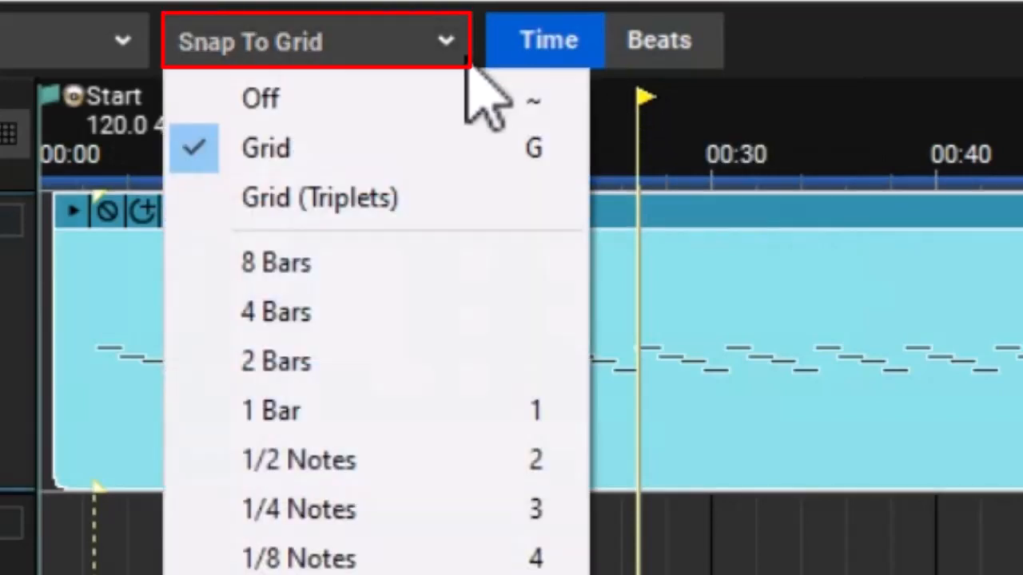
left_click(466, 94)
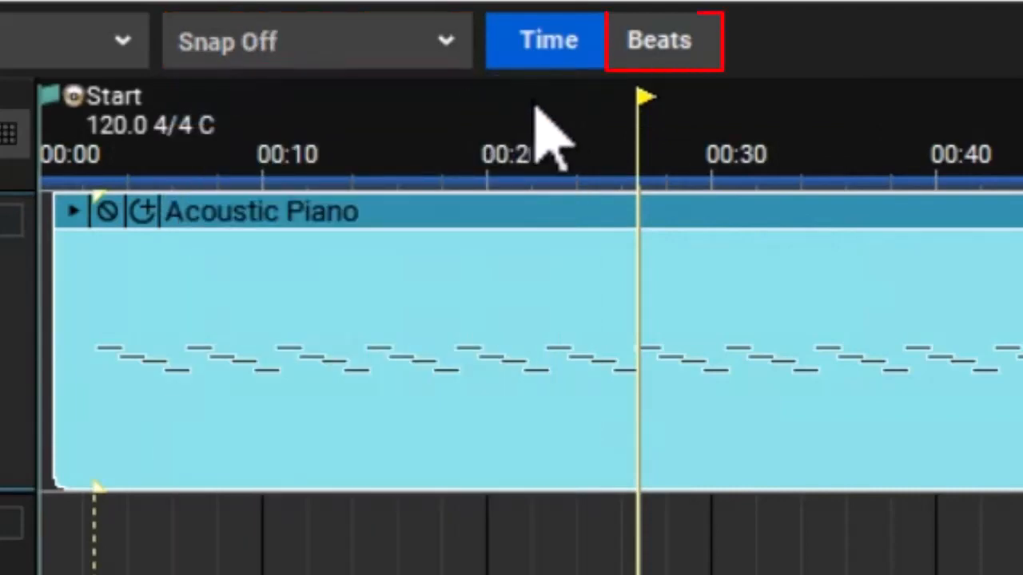
left_click(712, 67)
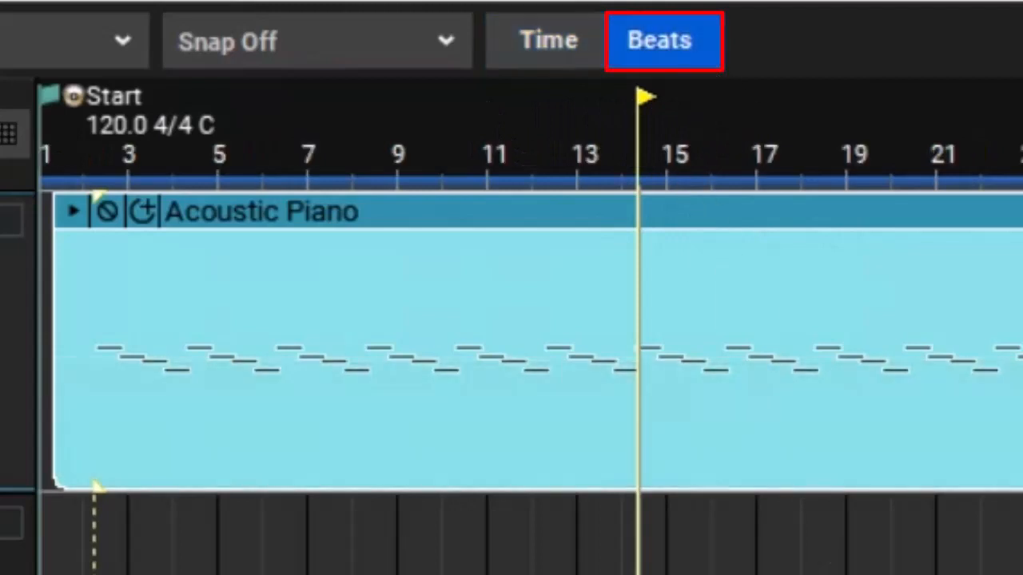
Move the Acoustic Piano clip on track 1 so that it starts at bar 1.
left_click(102, 158)
scroll(182, 351, "up", 7)
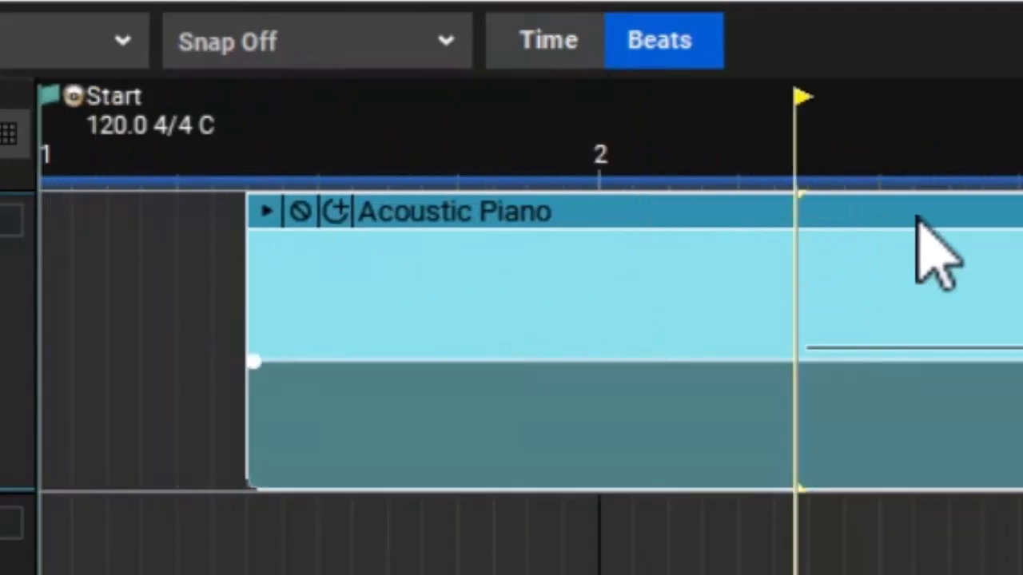
left_click_drag(917, 215, 678, 217)
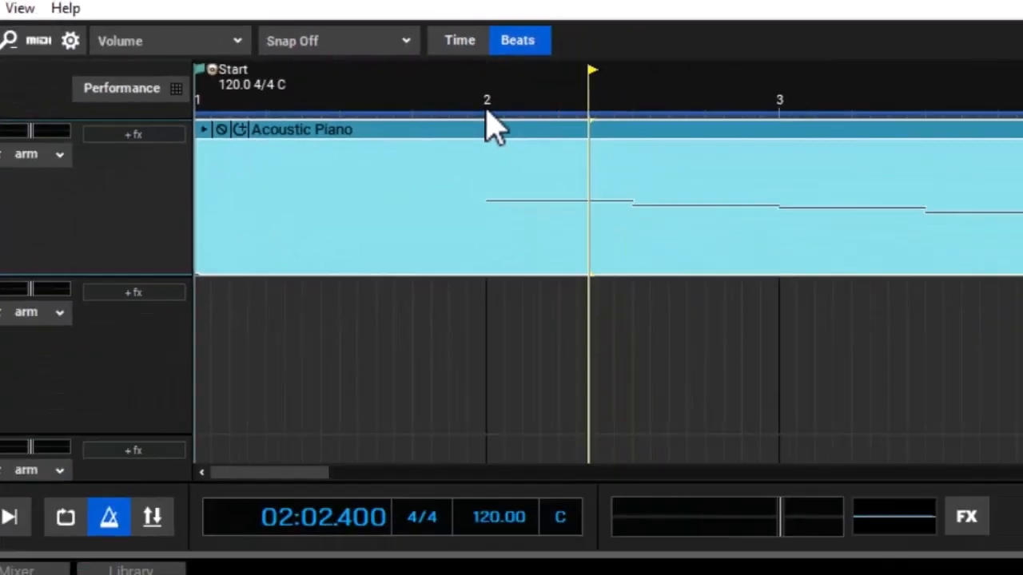
Place the playhead precisely at the start of bar 2, where the clip's first note begins.
left_click(486, 112)
scroll(522, 170, "up", 7)
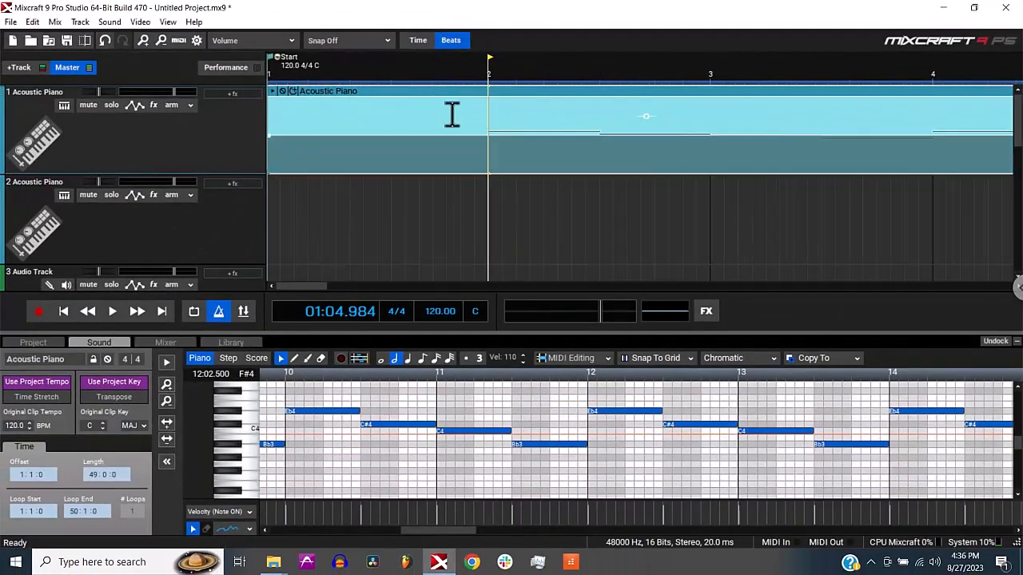
left_click(649, 82)
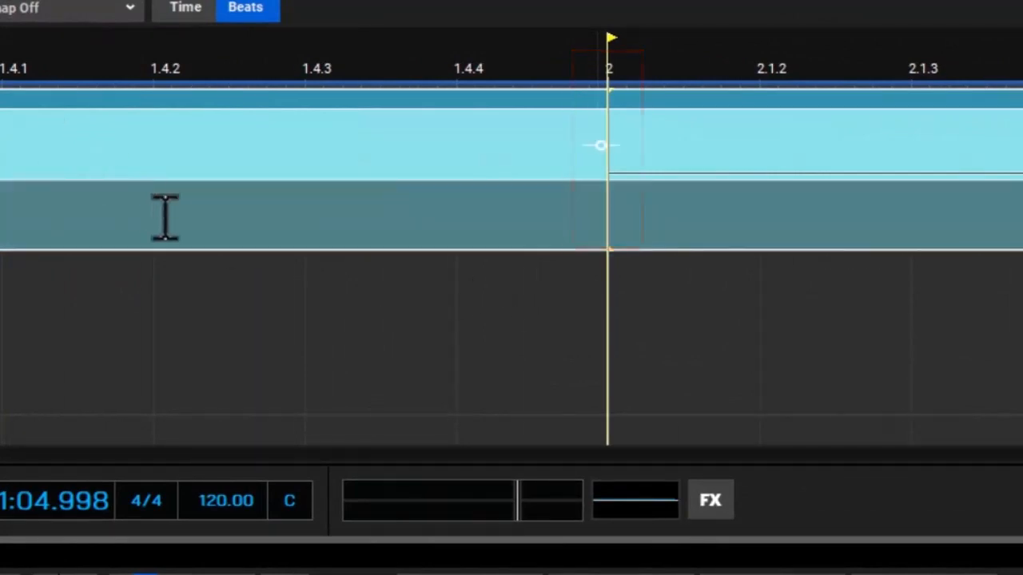
scroll(184, 217, "down", 7)
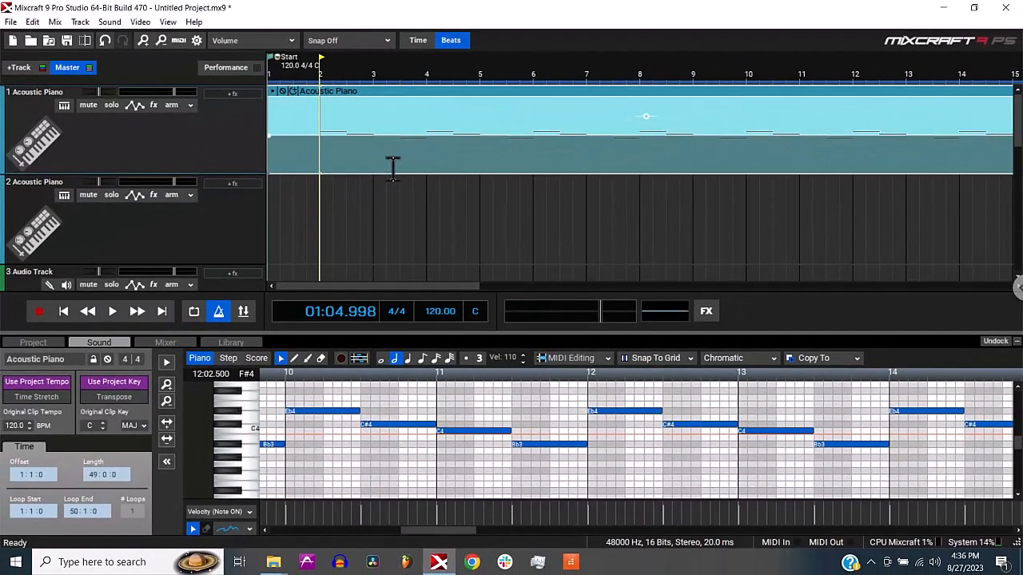
Move the empty second Acoustic Piano track below the first audio track and make track 1 slightly taller.
scroll(367, 171, "down", 2)
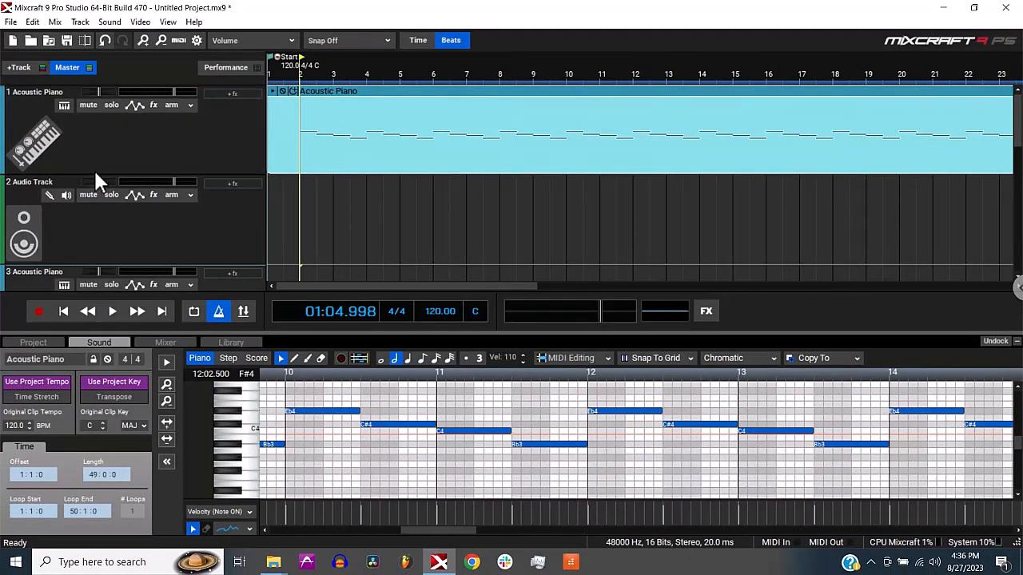
mouse_move(96, 175)
left_mouse_down()
mouse_move(95, 226)
mouse_move(94, 174)
left_mouse_up()
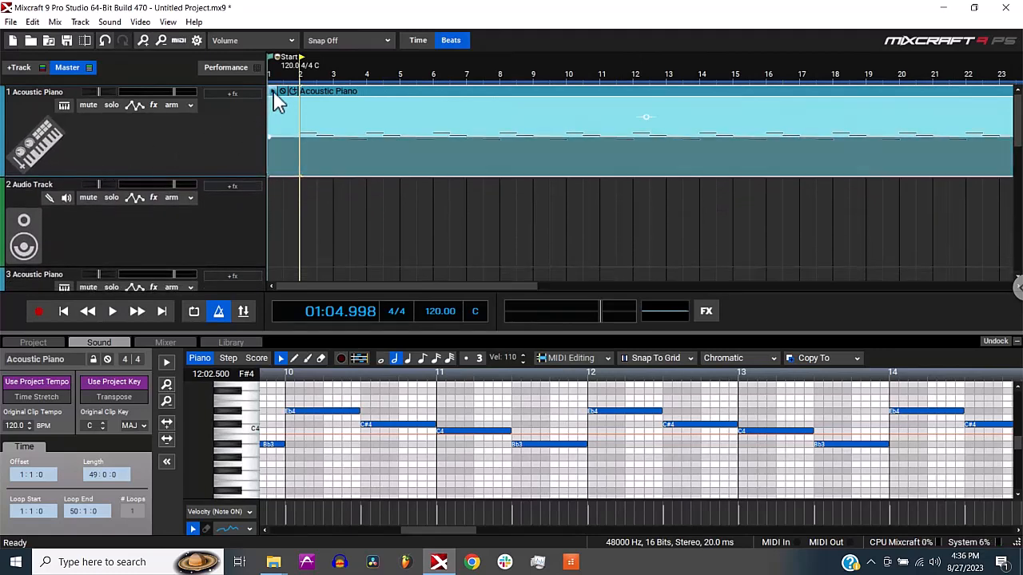
Trim the empty start of the Acoustic Piano clip to just before its first note at bar 2.
scroll(299, 93, "up", 3)
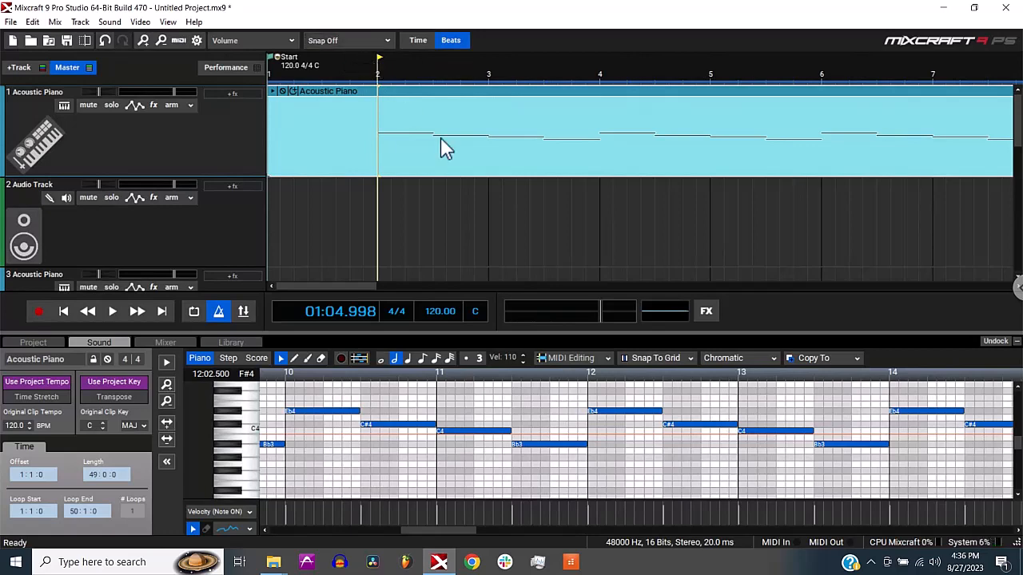
scroll(526, 226, "down", 3)
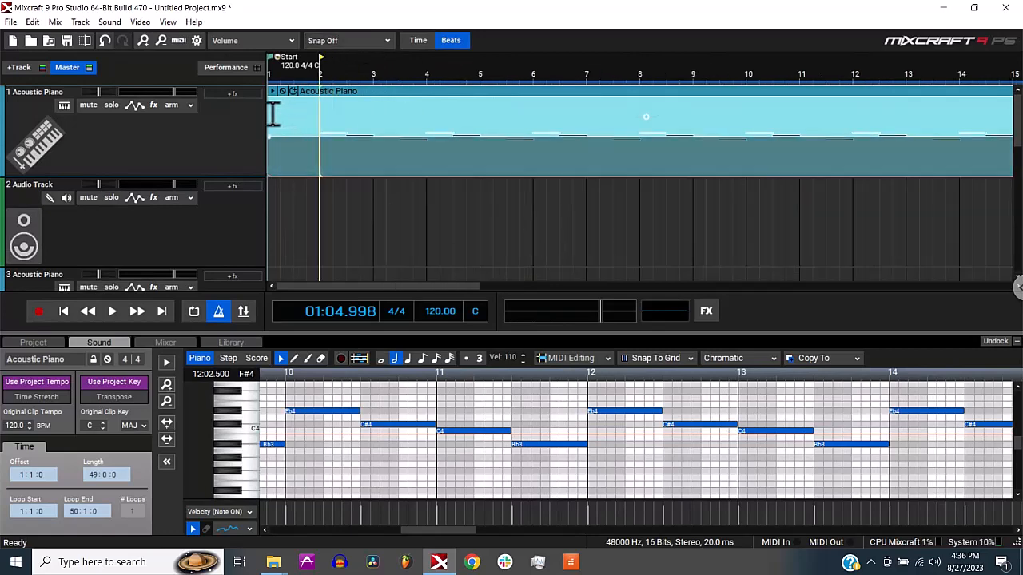
left_click_drag(281, 116, 319, 117)
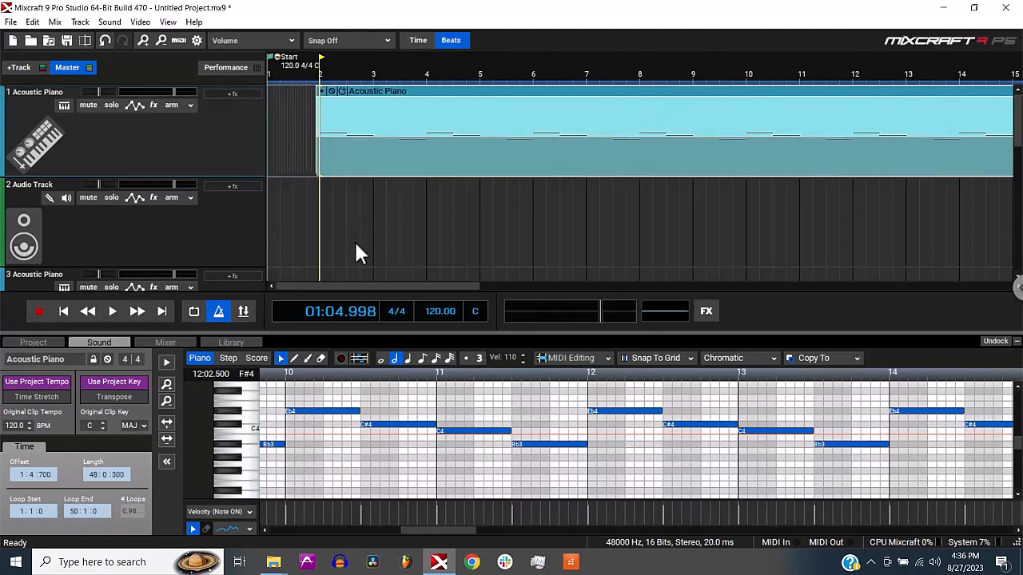
left_click_drag(442, 288, 931, 288)
left_click_drag(677, 310, 339, 310)
scroll(489, 235, "down", 2)
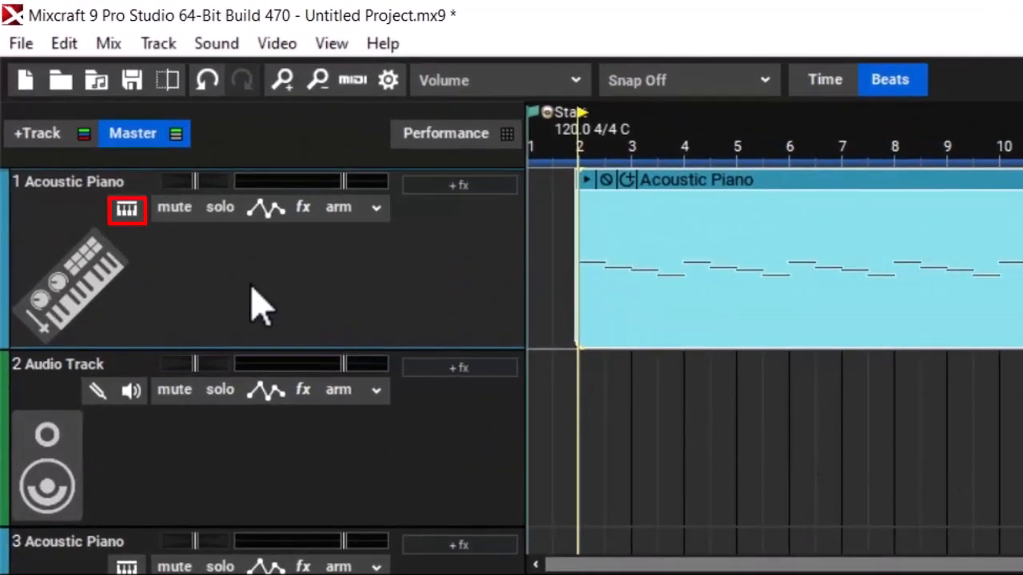
Change track 1's instrument to the Clean Guitar 2 preset from the Guitar - Electric category and play back part of the clip.
left_click(135, 215)
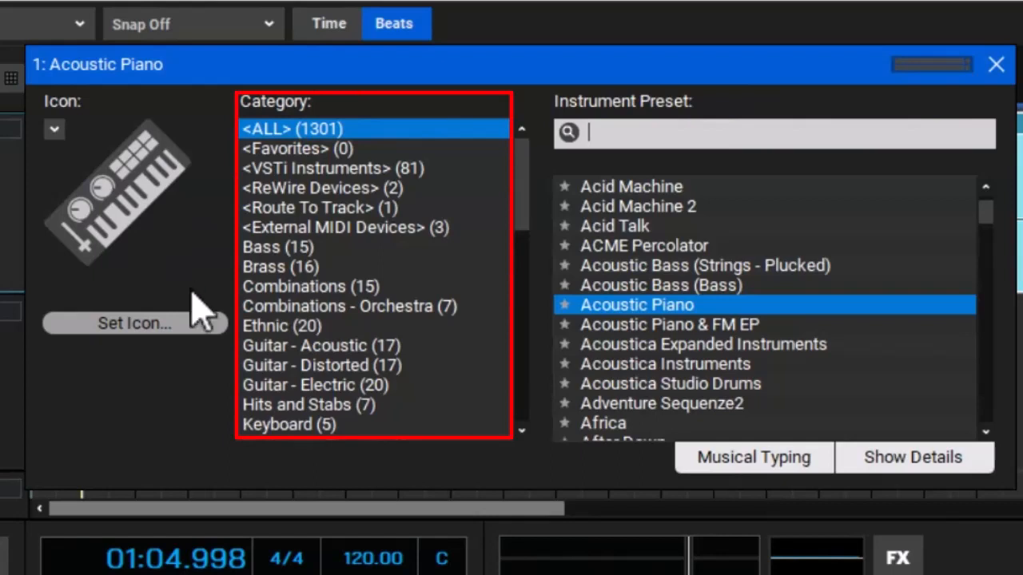
left_click(313, 386)
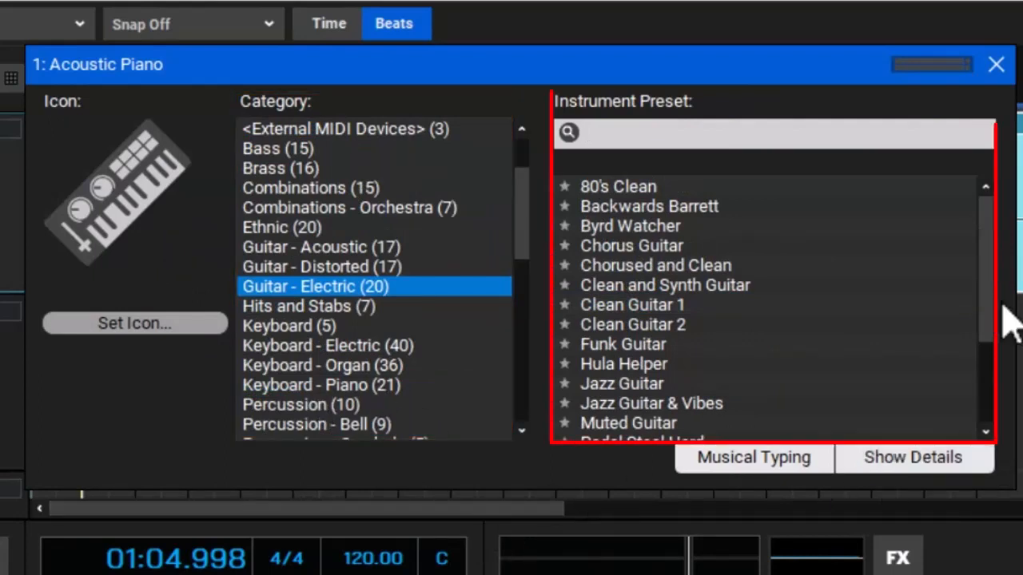
mouse_move(994, 293)
left_mouse_down()
mouse_move(988, 375)
mouse_move(971, 296)
left_mouse_up()
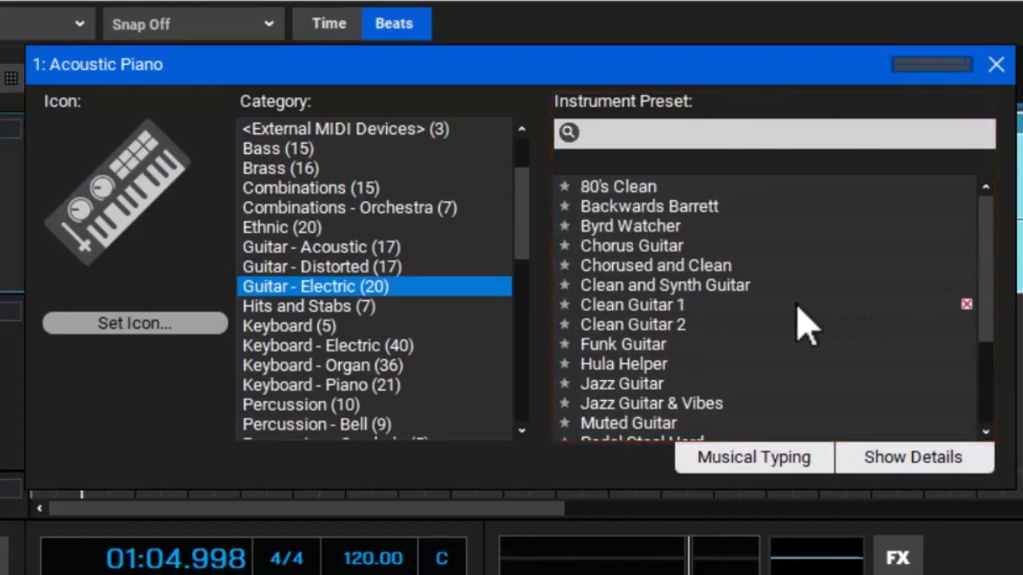
left_click(612, 325)
left_click_drag(264, 68, 342, 328)
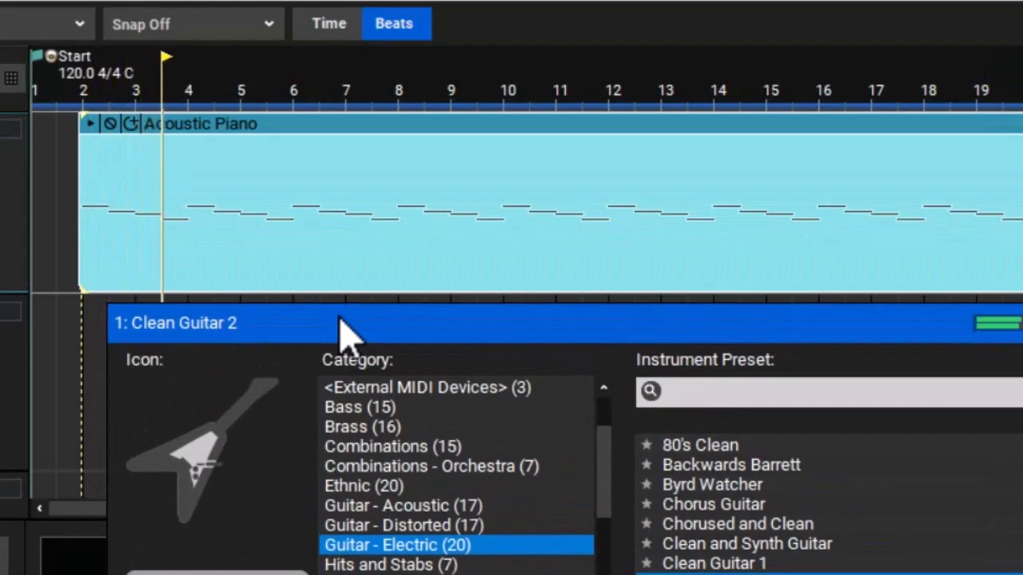
key("space")
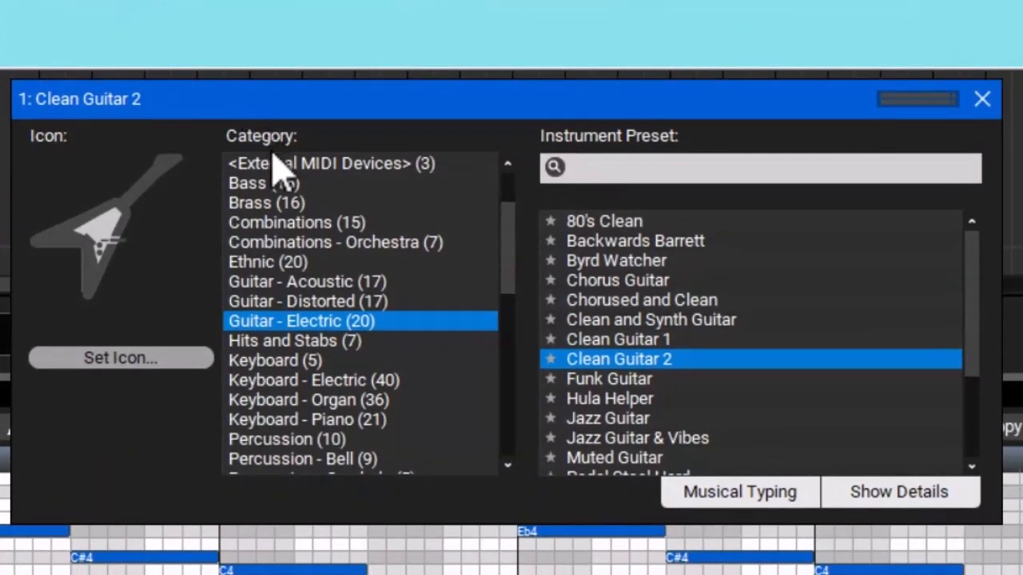
Search all instrument categories for "studio strin" and set track 1's instrument to Studio Strings (VST3).
left_click_drag(511, 274, 511, 234)
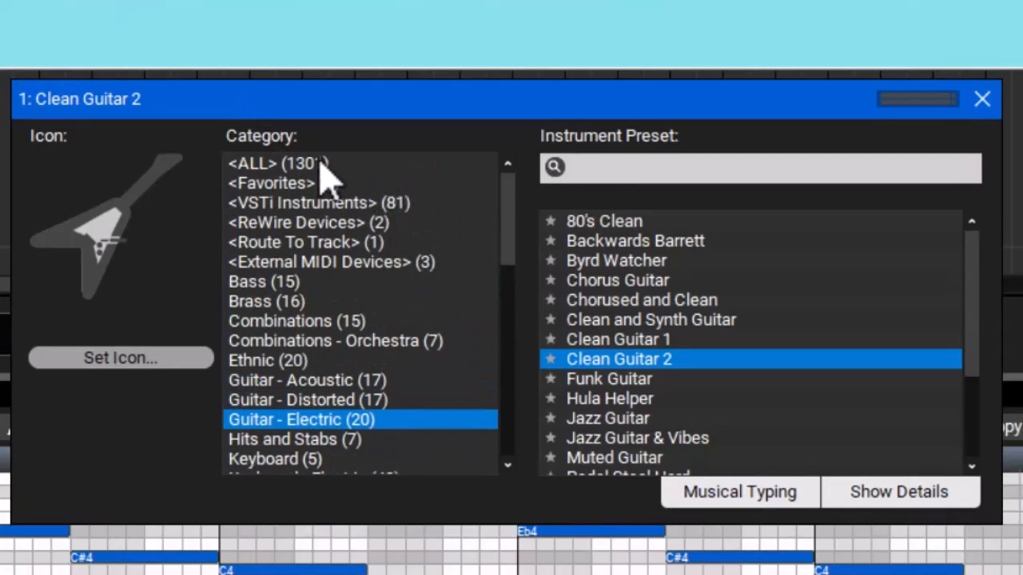
left_click(260, 162)
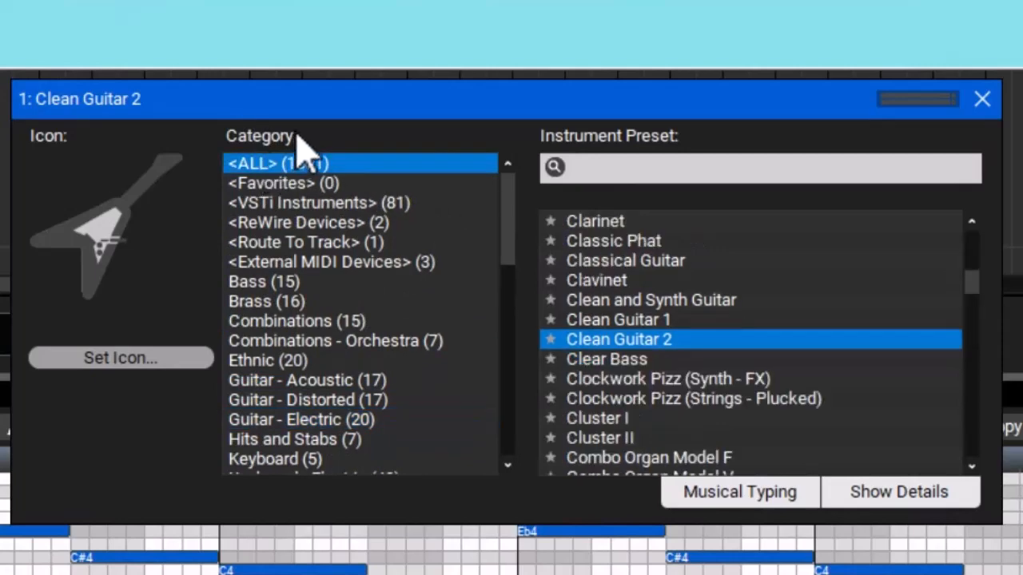
left_click(635, 176)
type("studio")
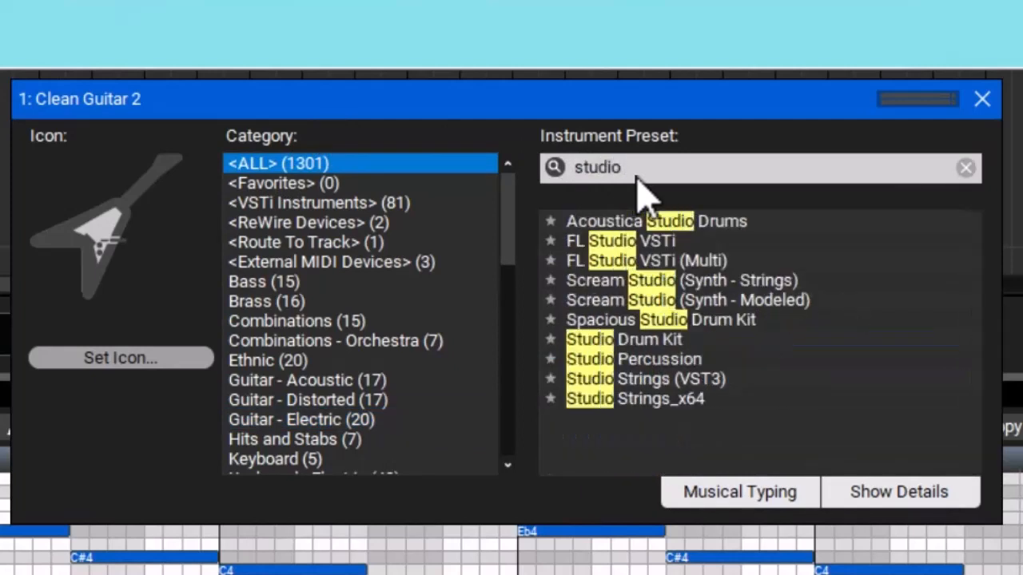
type(" strin")
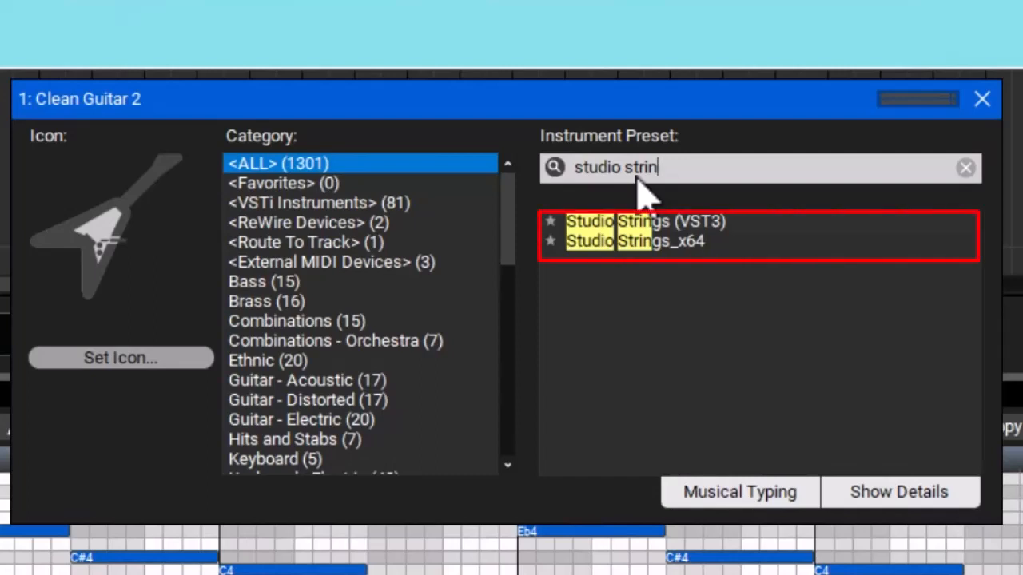
left_click(626, 223)
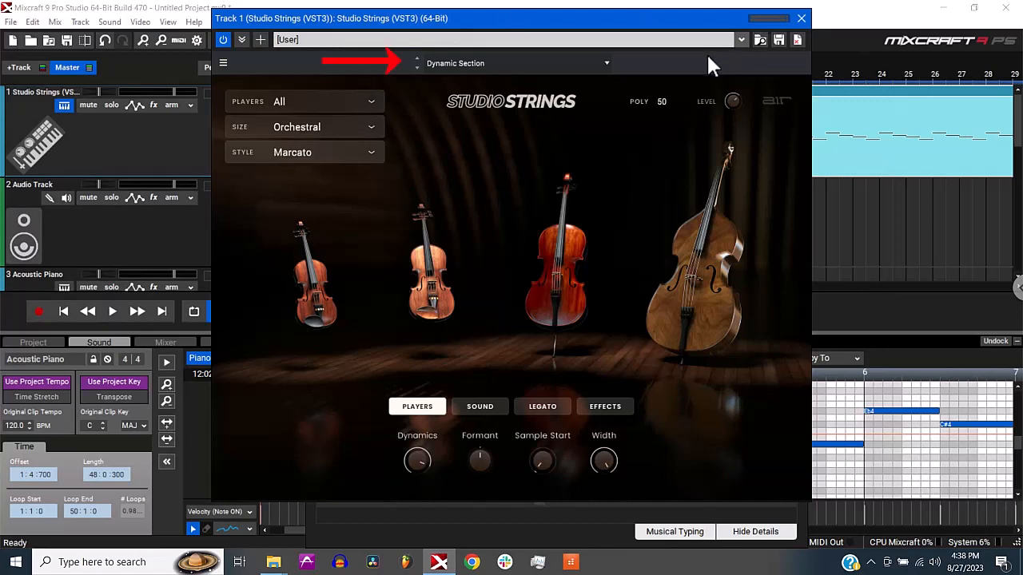
Look through the preset, Size and Players choices of Studio Strings, and close the plug-in and track 1's instrument windows.
left_click(606, 64)
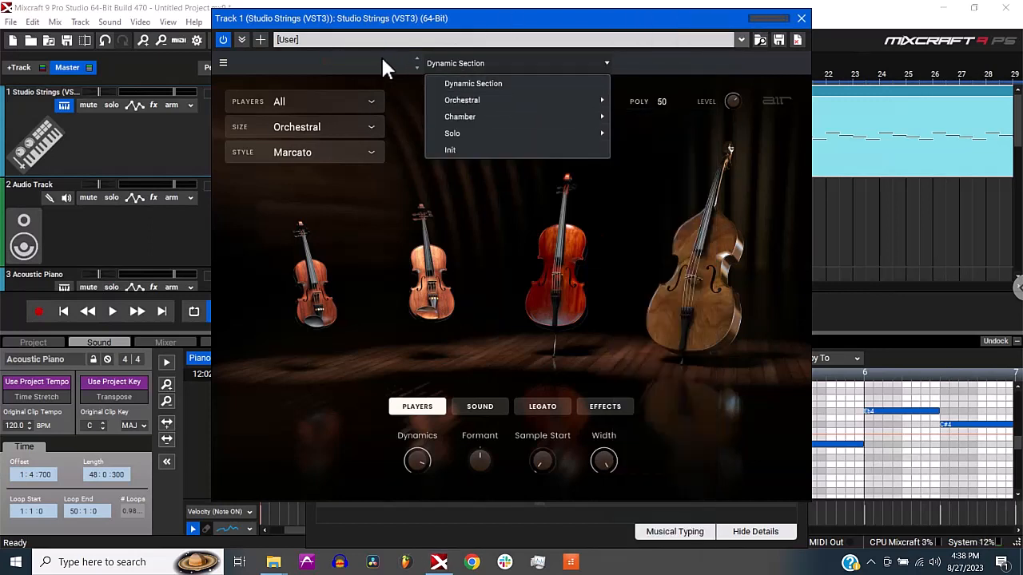
left_click(381, 54)
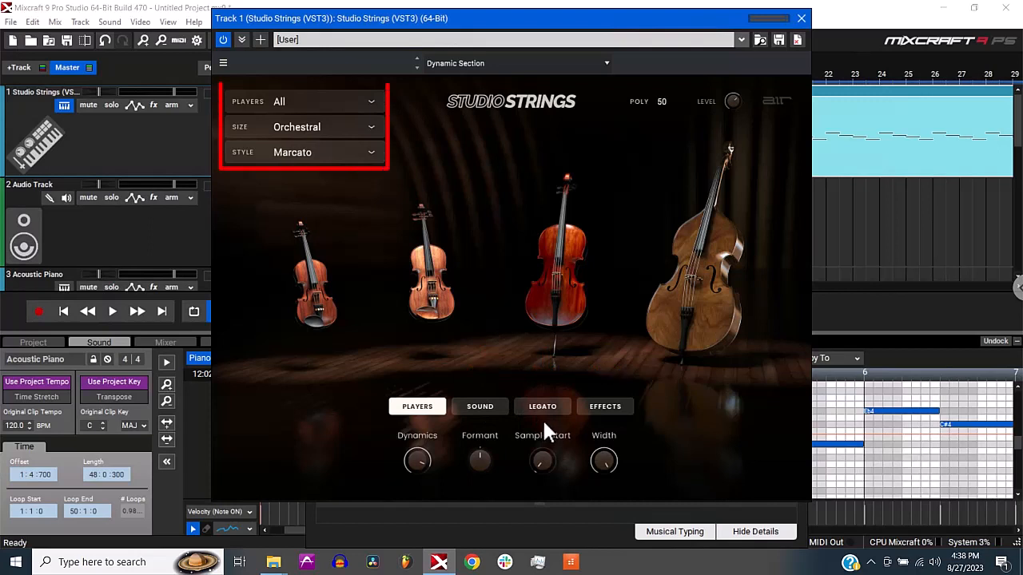
left_click(370, 129)
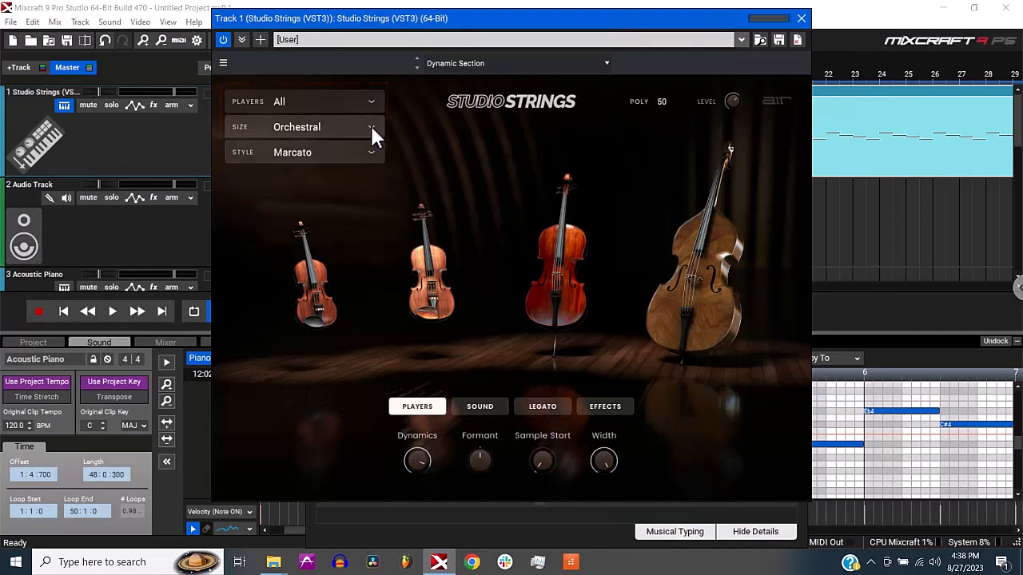
left_click(370, 126)
left_click(369, 102)
left_click(369, 99)
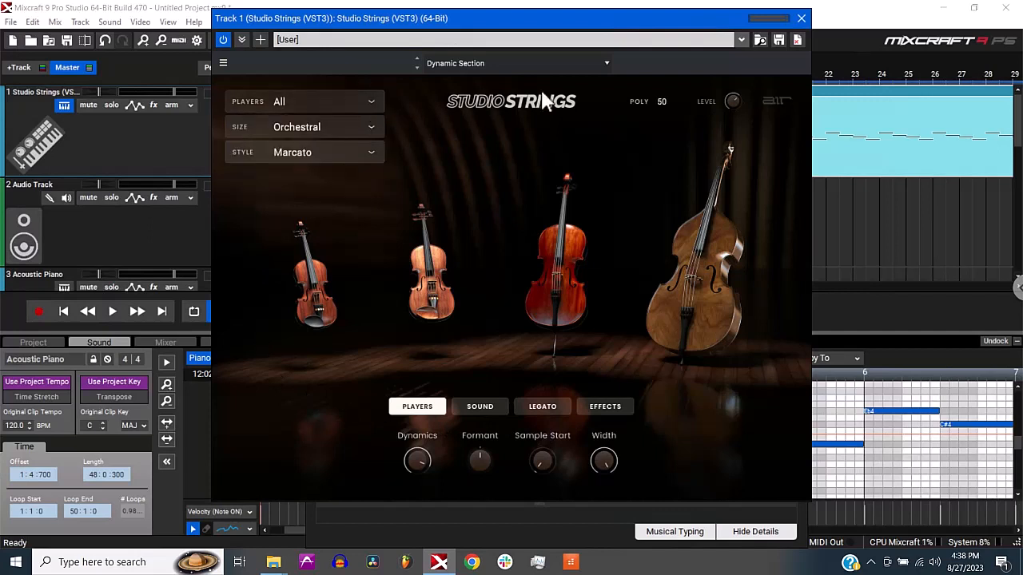
left_click(802, 19)
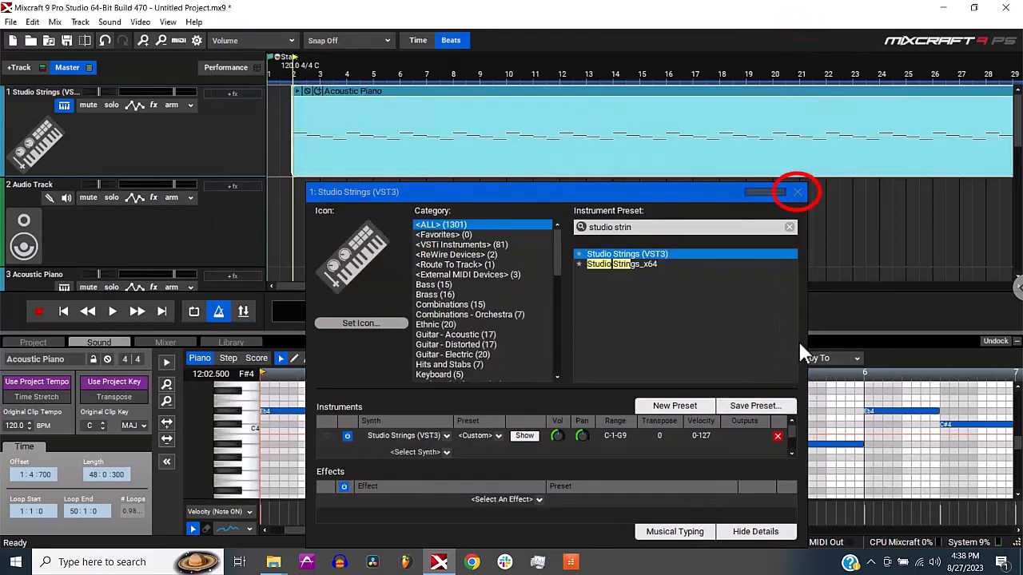
left_click(798, 193)
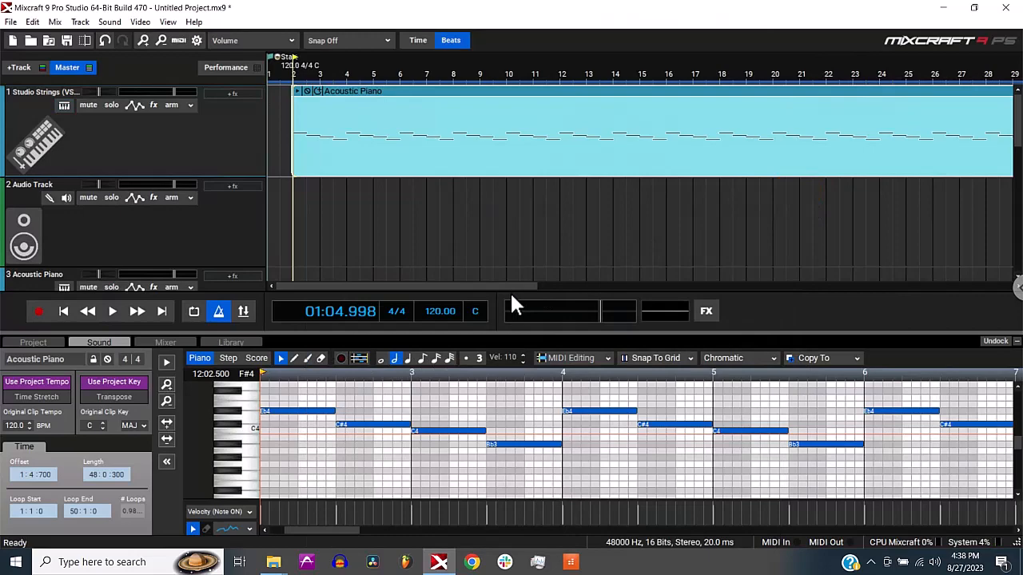